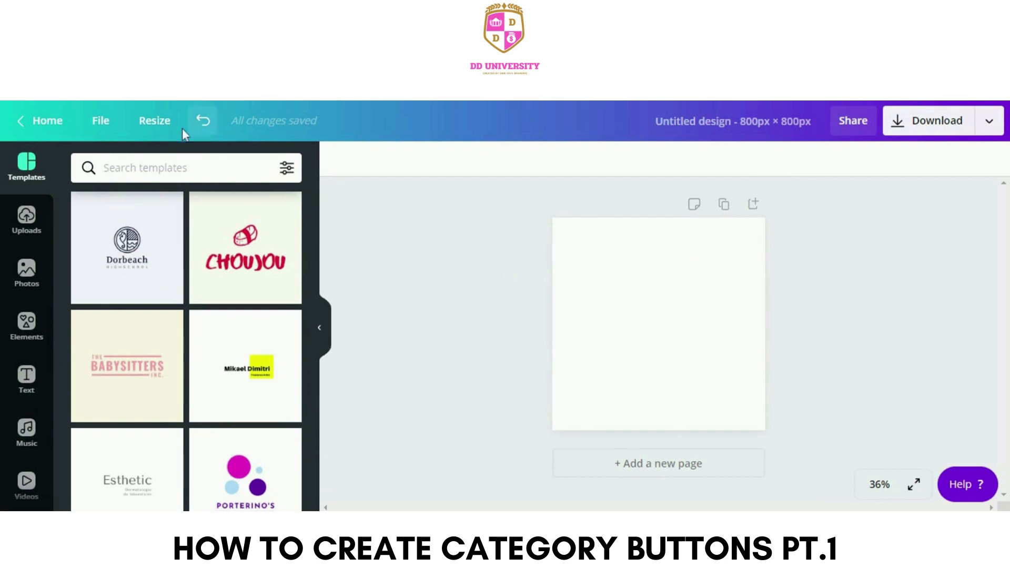
Check the custom size fields and measurement unit options for resizing the design.
{"action": "left_click", "coordinate": [177, 216]}
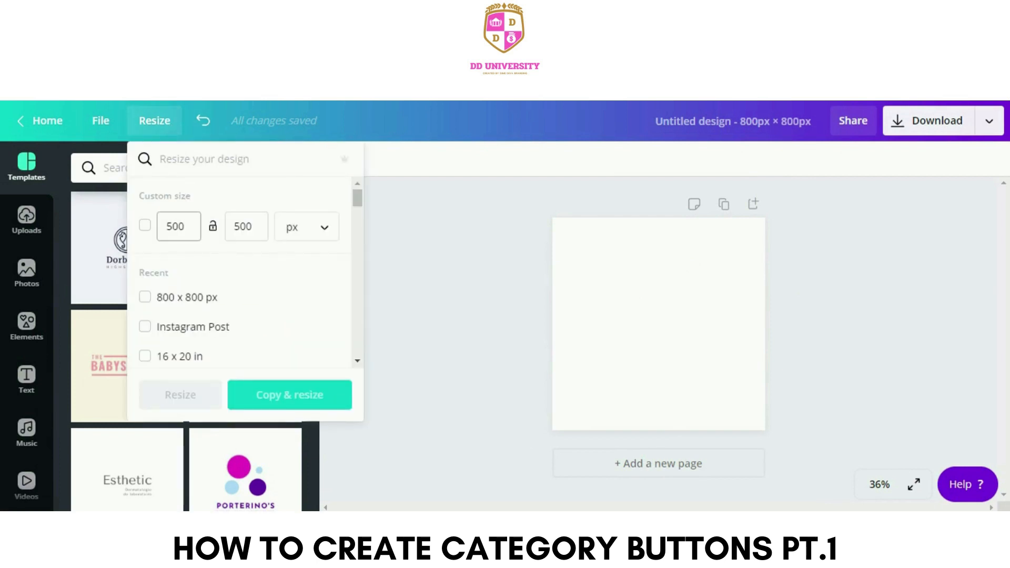
{"action": "left_click", "coordinate": [246, 227]}
{"action": "left_click", "coordinate": [304, 232]}
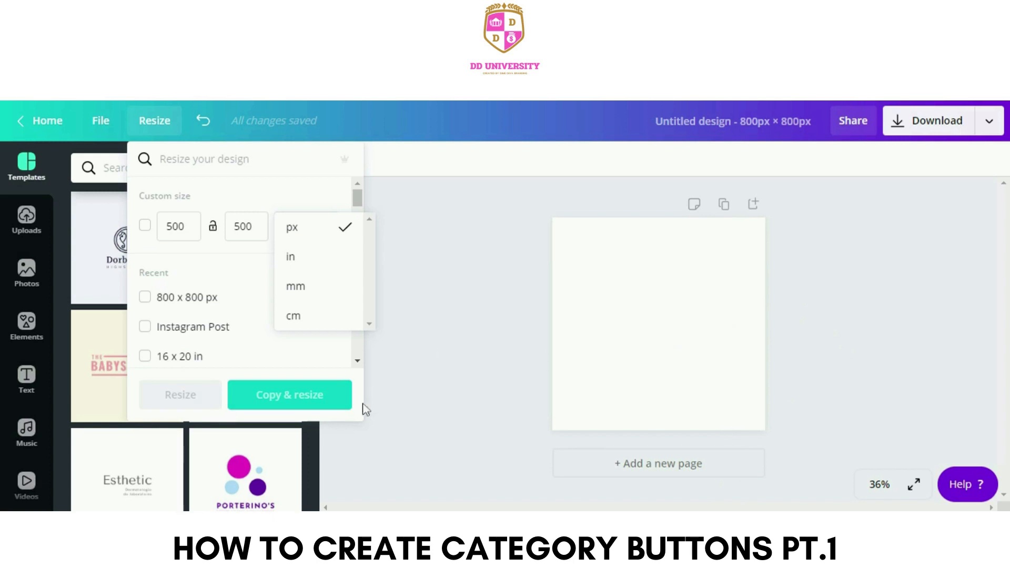
{"action": "left_click", "coordinate": [457, 367]}
{"action": "left_click", "coordinate": [435, 251]}
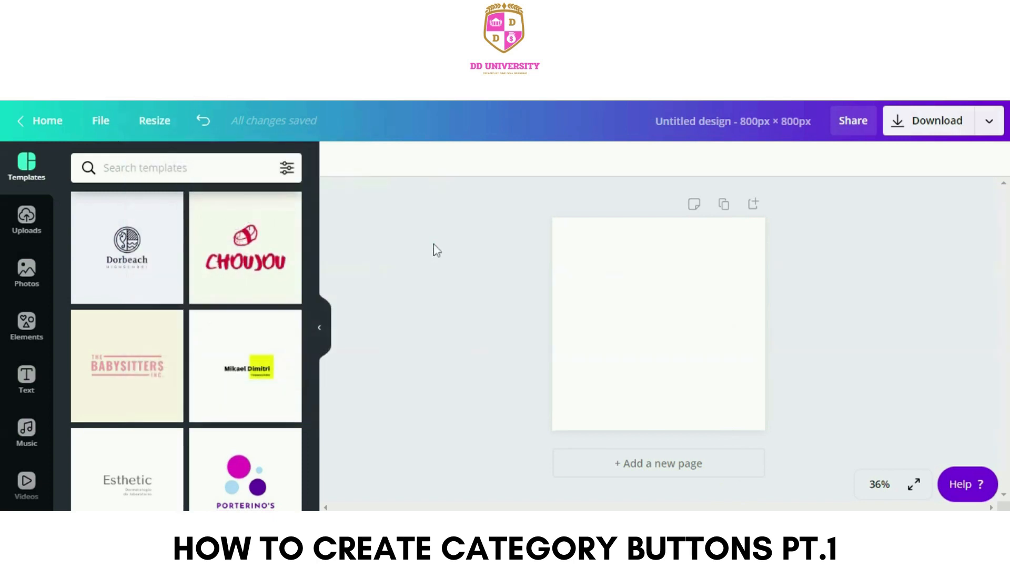
Fill the blank page's background with the light purple brand color.
{"action": "left_click", "coordinate": [619, 286]}
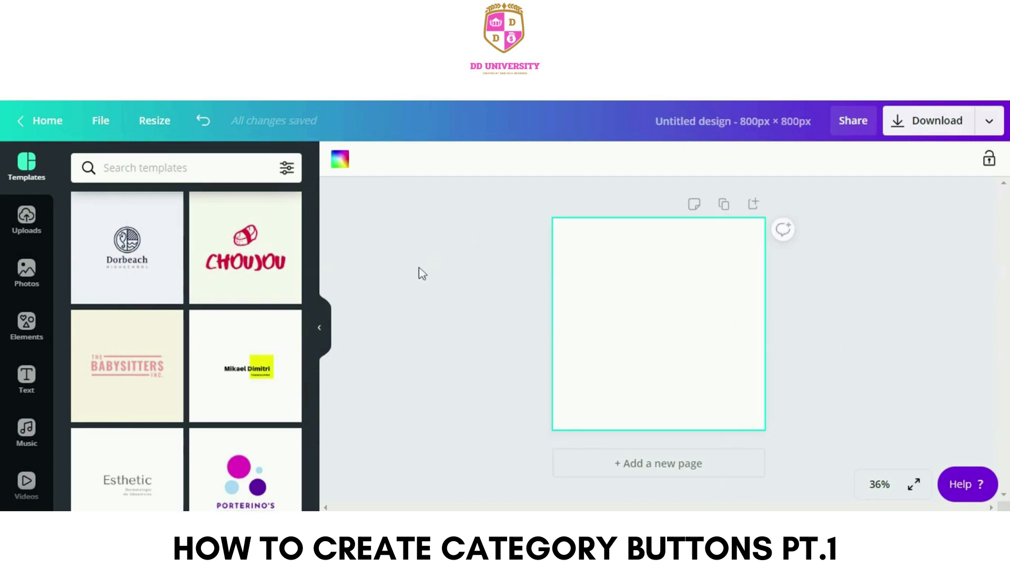
{"action": "left_click", "coordinate": [340, 161]}
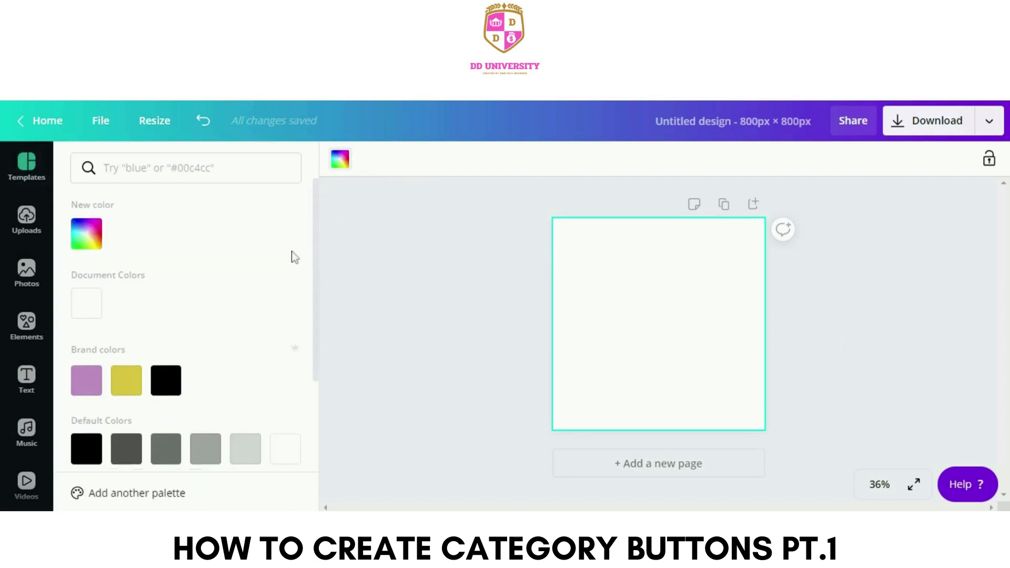
{"action": "scroll", "coordinate": [289, 255], "scroll_direction": "down", "scroll_amount": 3}
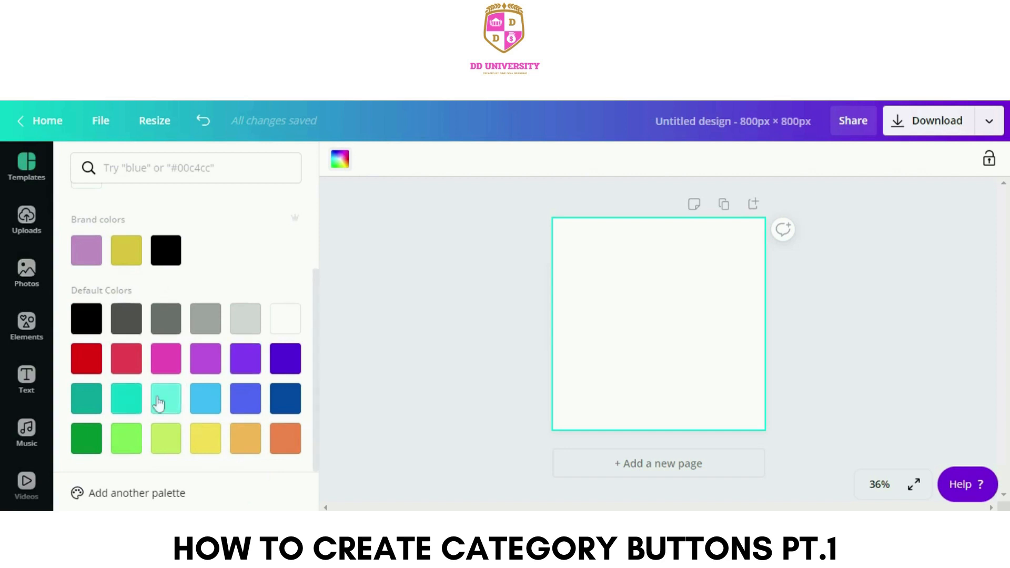
{"action": "scroll", "coordinate": [165, 320], "scroll_direction": "up", "scroll_amount": 3}
{"action": "left_click", "coordinate": [97, 245]}
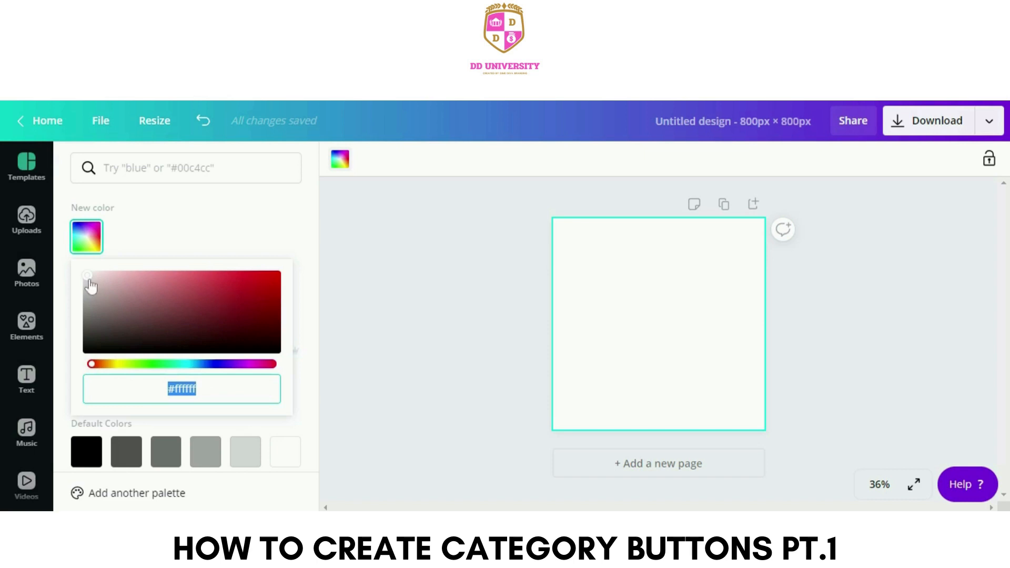
{"action": "left_click", "coordinate": [218, 227]}
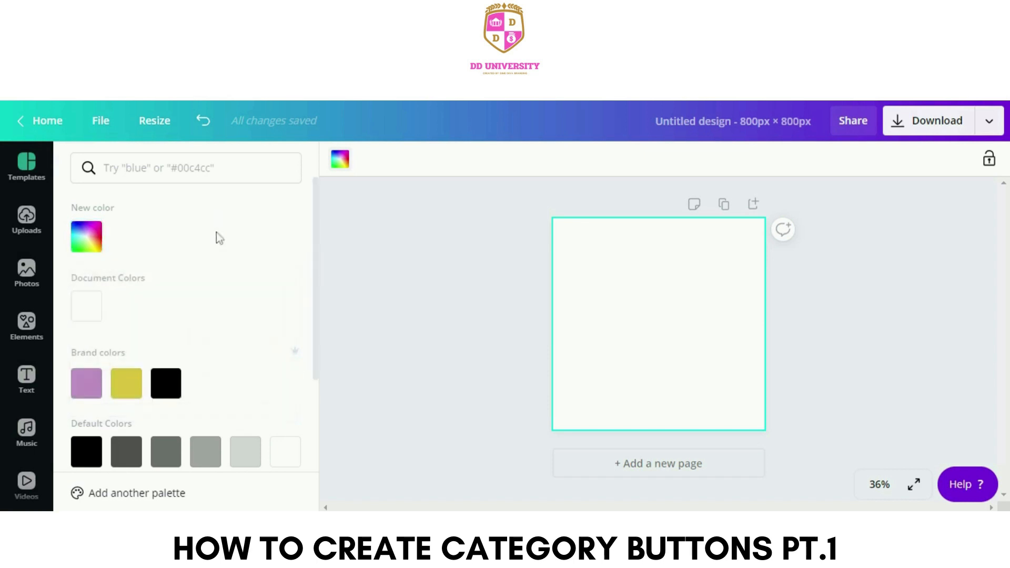
{"action": "scroll", "coordinate": [227, 297], "scroll_direction": "down", "scroll_amount": 2}
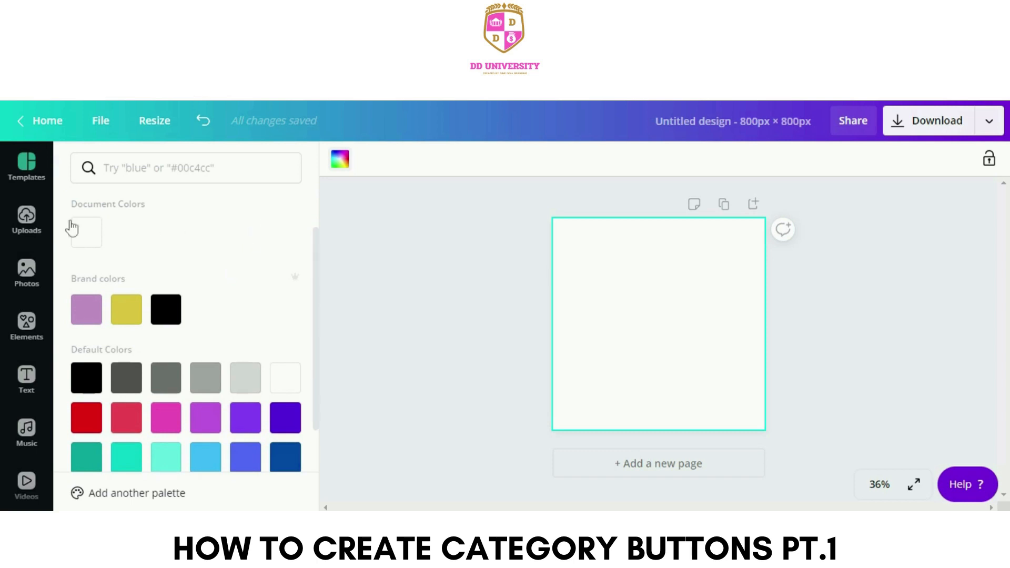
{"action": "left_click", "coordinate": [89, 315]}
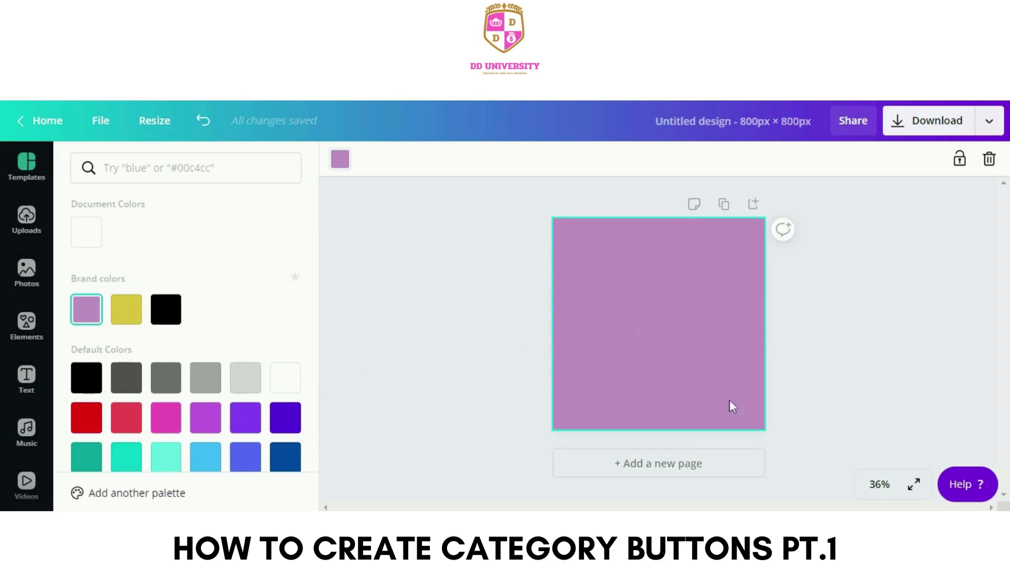
{"action": "left_click", "coordinate": [418, 343]}
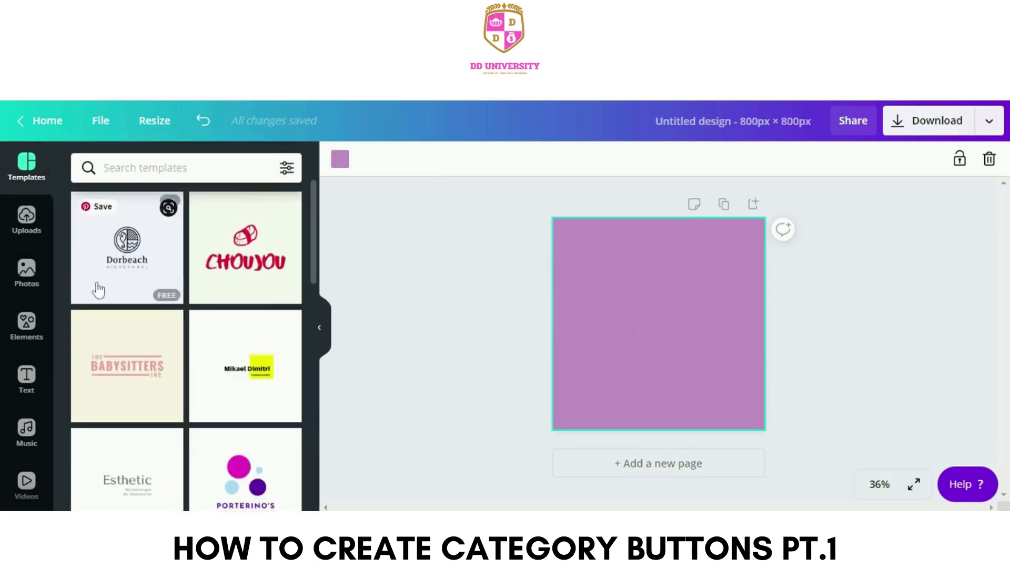
{"action": "scroll", "coordinate": [106, 289], "scroll_direction": "down", "scroll_amount": 4}
{"action": "scroll", "coordinate": [114, 296], "scroll_direction": "down", "scroll_amount": 10}
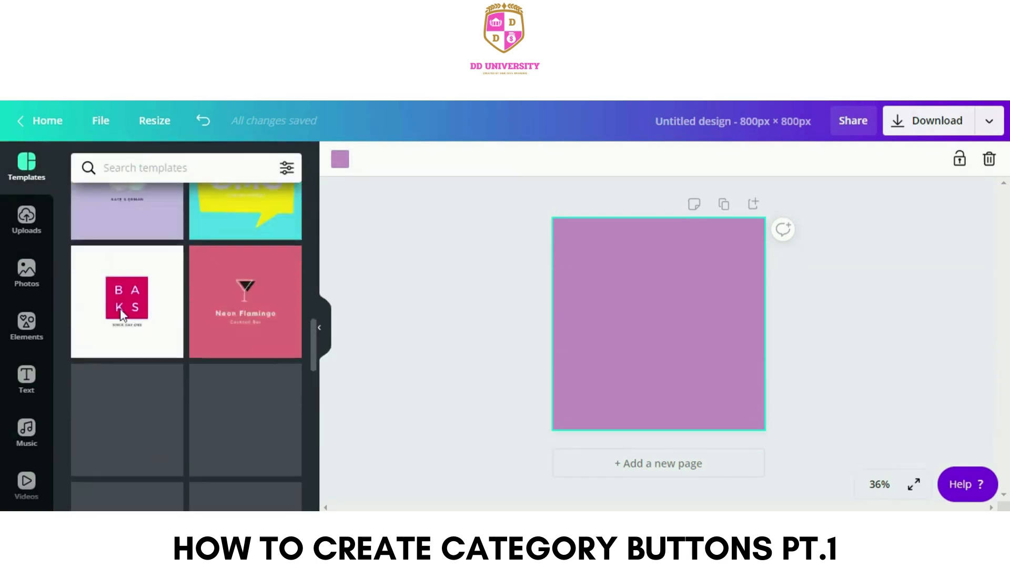
{"action": "scroll", "coordinate": [122, 316], "scroll_direction": "up", "scroll_amount": 5}
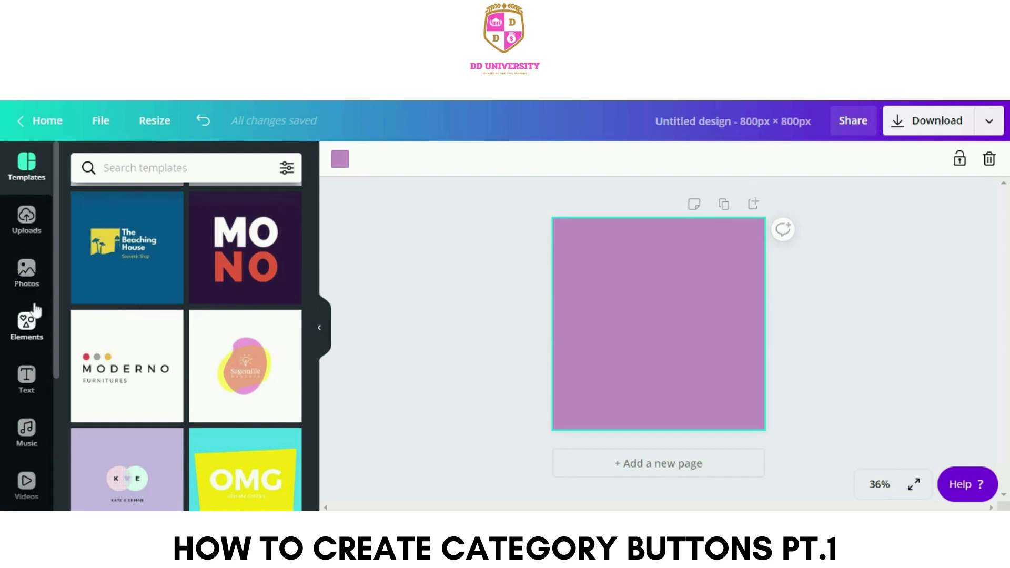
Add a circular frame to the page and move it toward the page's upper-left corner.
{"action": "left_click", "coordinate": [33, 322]}
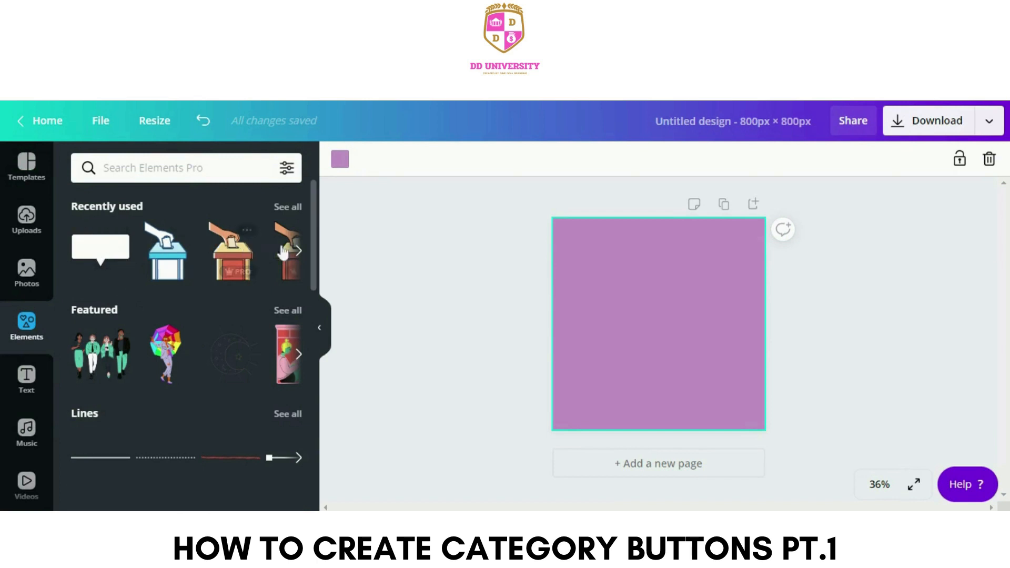
{"action": "scroll", "coordinate": [221, 363], "scroll_direction": "down", "scroll_amount": 3}
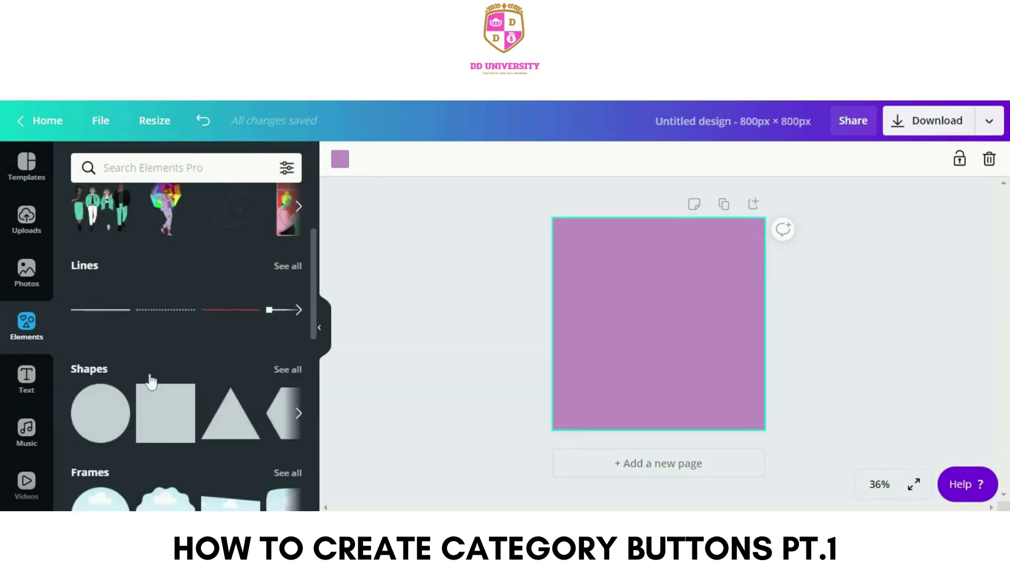
{"action": "scroll", "coordinate": [240, 426], "scroll_direction": "down", "scroll_amount": 3}
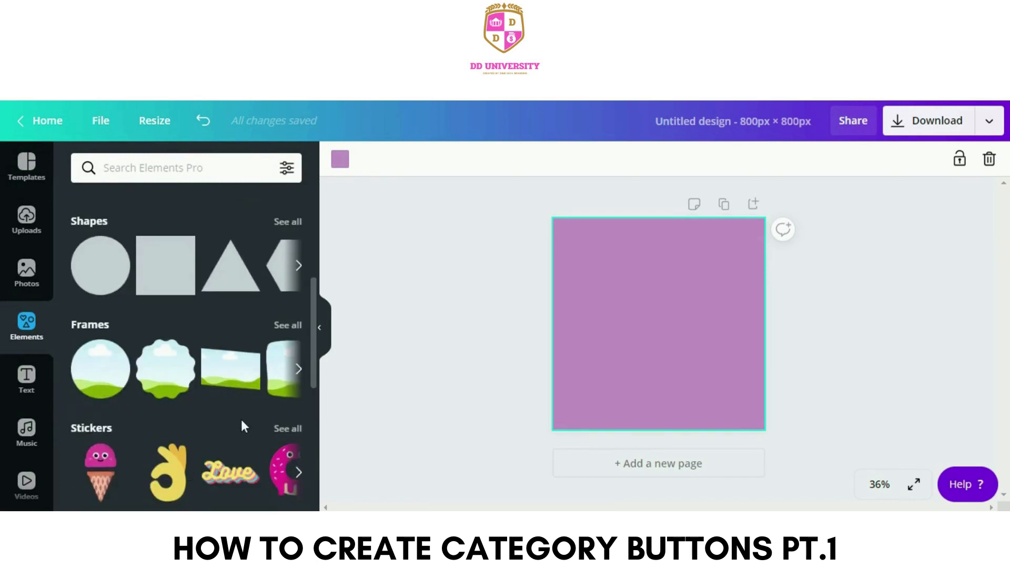
{"action": "left_click", "coordinate": [94, 363]}
{"action": "left_click_drag", "start_coordinate": [600, 265], "coordinate": [573, 239]}
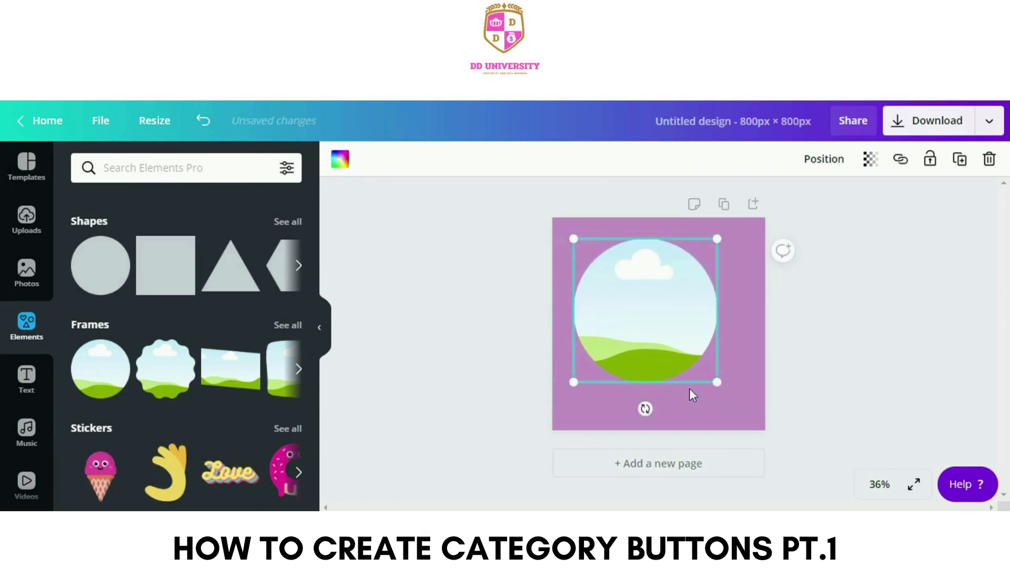
Enlarge the circular frame until it nearly fills the page and center it both horizontally and vertically.
{"action": "left_click_drag", "start_coordinate": [717, 384], "coordinate": [749, 431]}
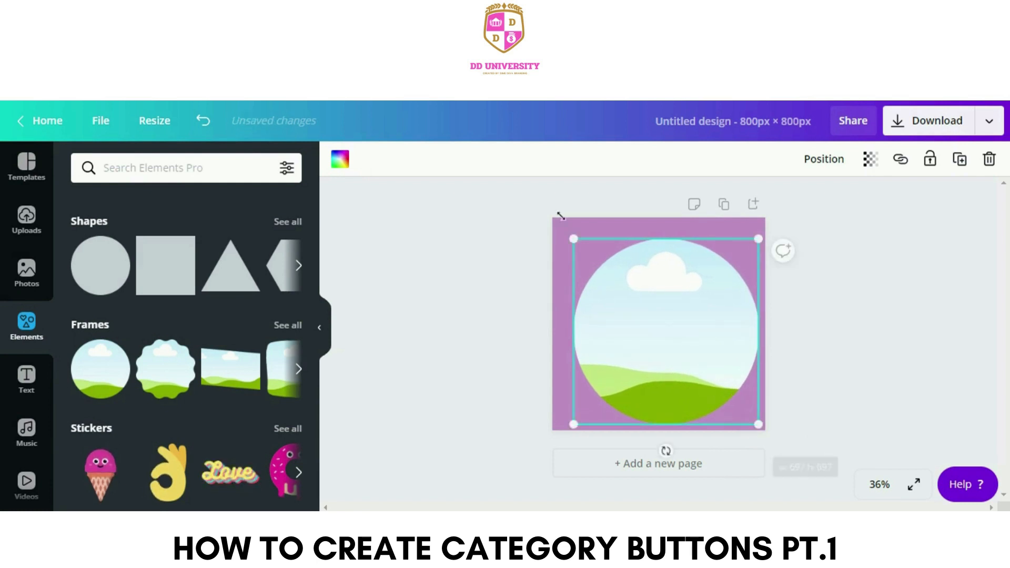
{"action": "left_click_drag", "start_coordinate": [572, 237], "coordinate": [561, 227]}
{"action": "left_click_drag", "start_coordinate": [640, 329], "coordinate": [637, 322]}
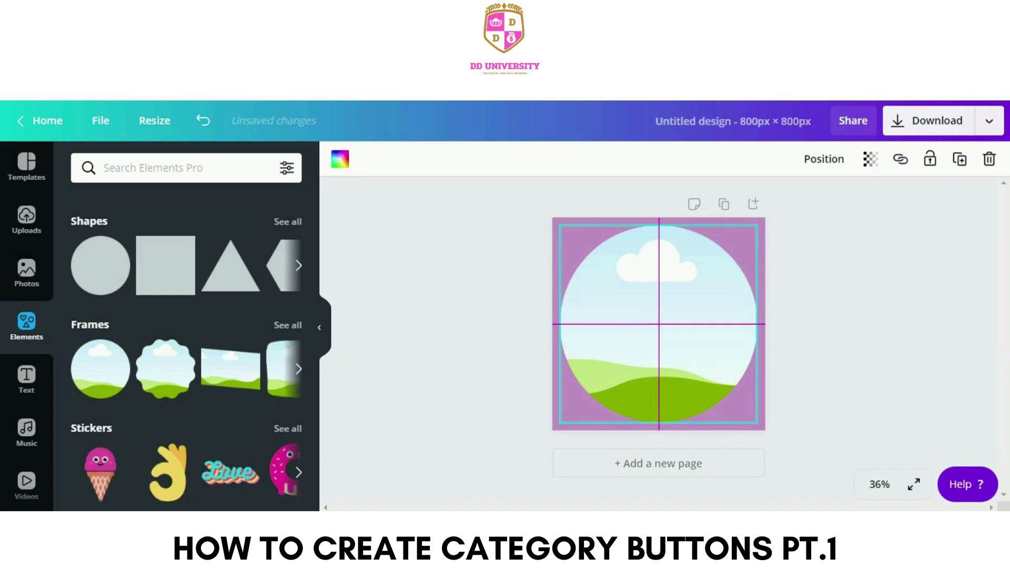
{"action": "left_click_drag", "start_coordinate": [637, 323], "coordinate": [634, 324]}
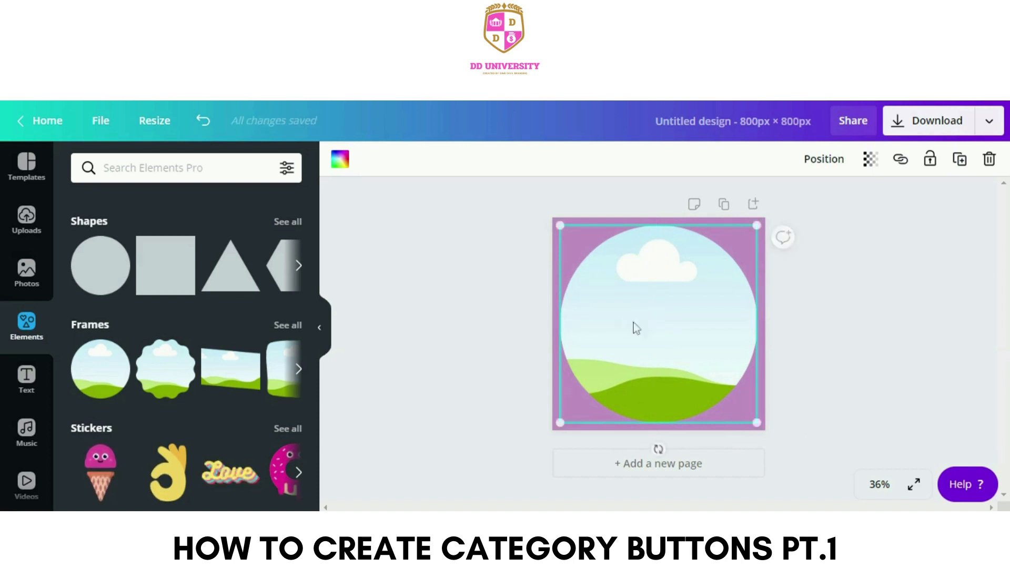
Search the photo library for "gold".
{"action": "left_click", "coordinate": [25, 218]}
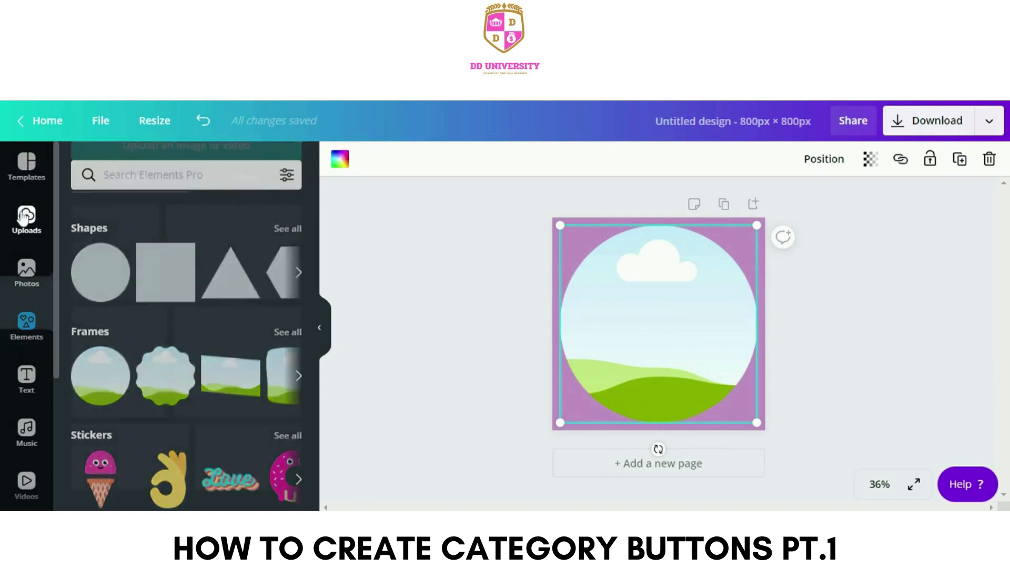
{"action": "left_click", "coordinate": [40, 268]}
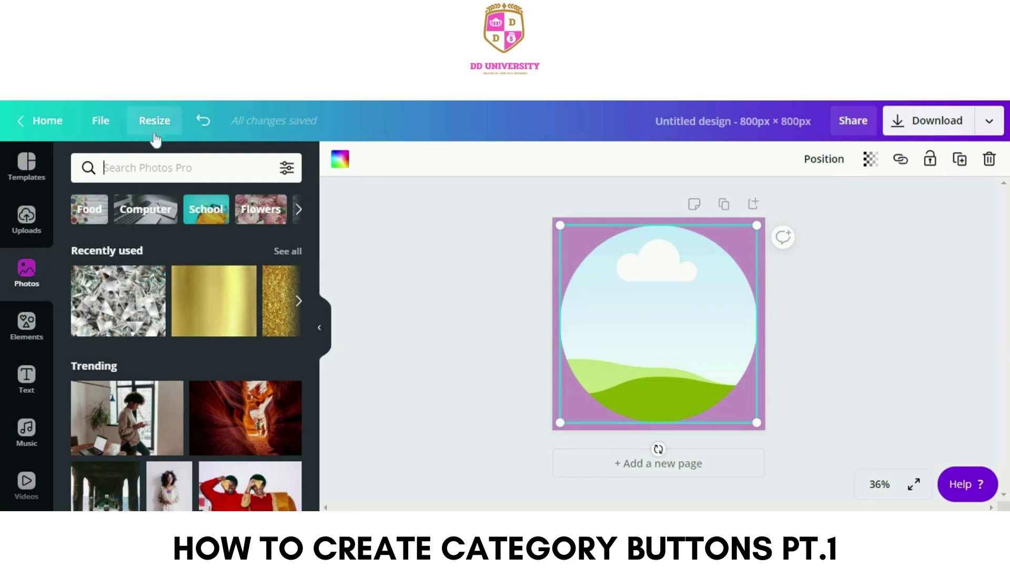
{"action": "type", "text": "gold"}
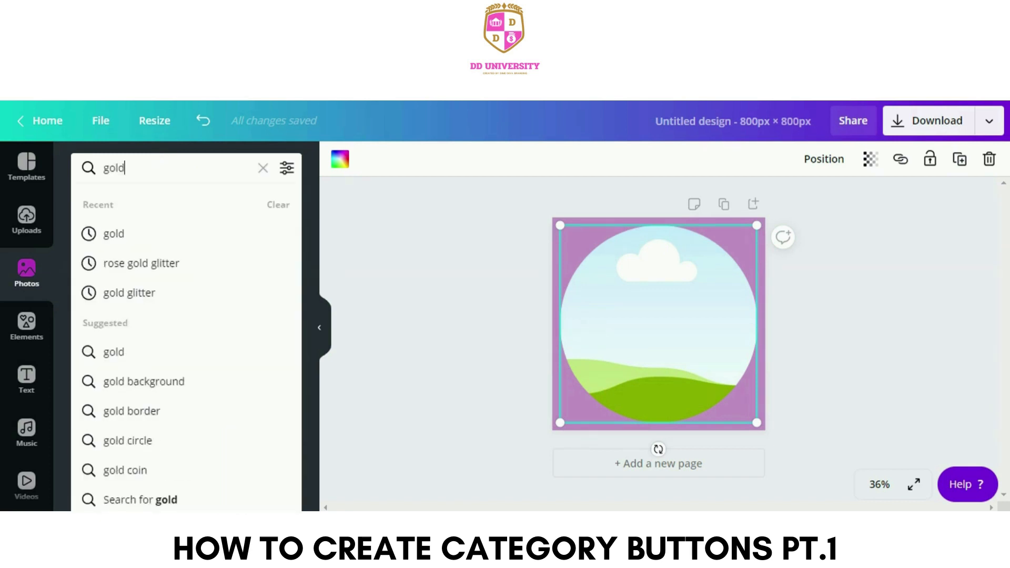
{"action": "key", "text": "Return"}
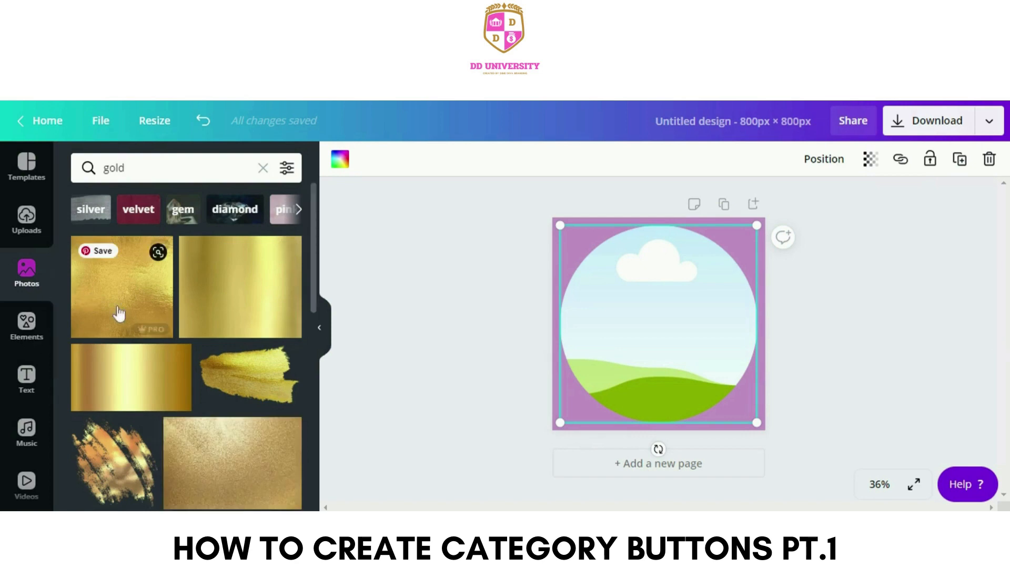
Find a dense gold glitter texture among the photo results and place it inside the circular frame.
{"action": "scroll", "coordinate": [194, 321], "scroll_direction": "down", "scroll_amount": 10}
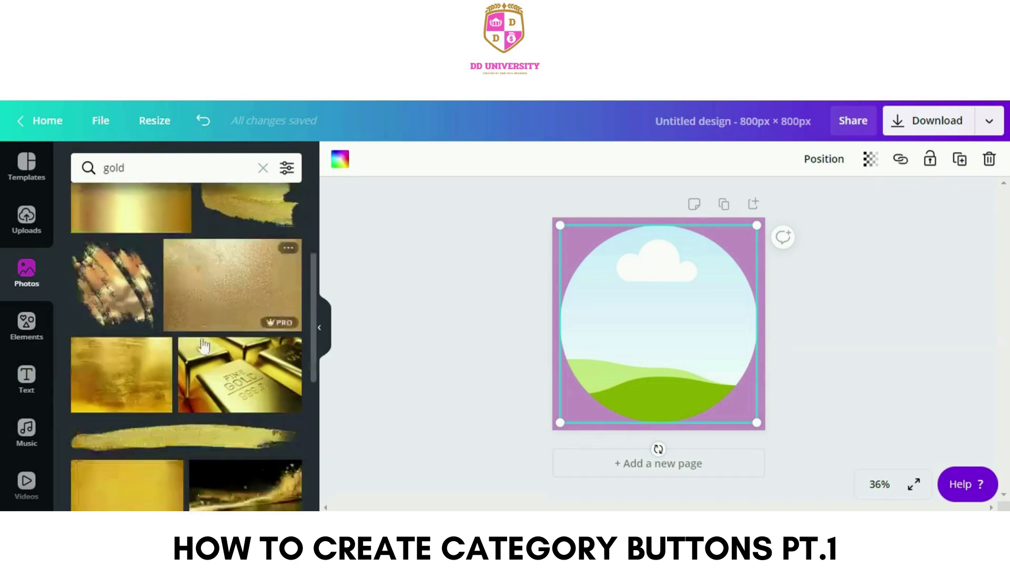
{"action": "scroll", "coordinate": [204, 346], "scroll_direction": "down", "scroll_amount": 2}
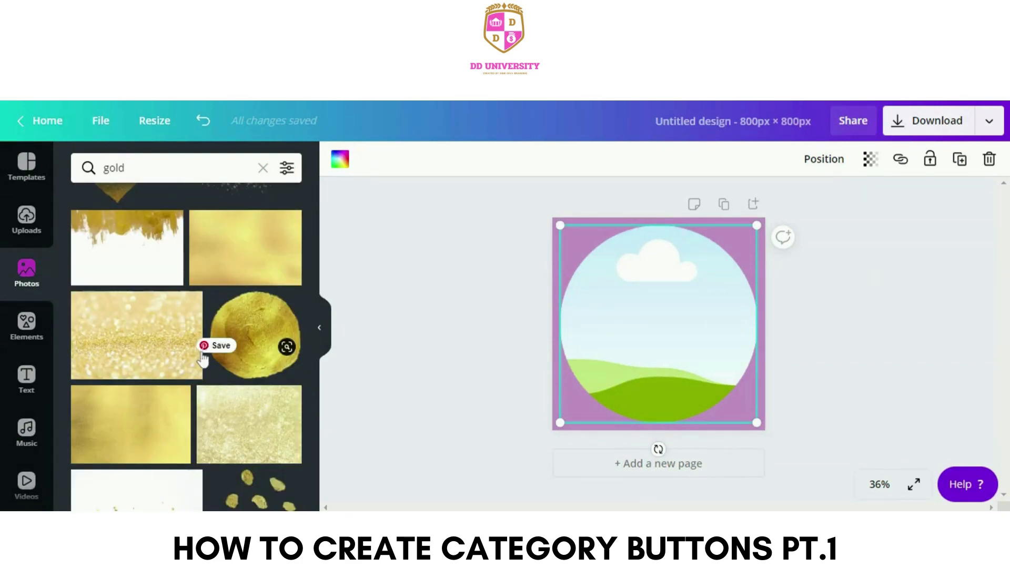
{"action": "scroll", "coordinate": [135, 412], "scroll_direction": "down", "scroll_amount": 6}
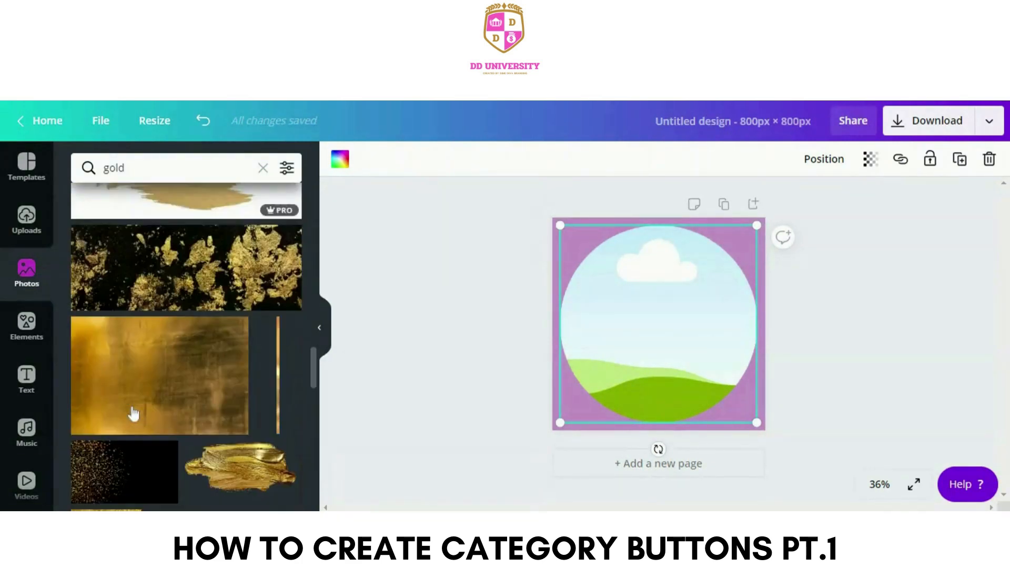
{"action": "scroll", "coordinate": [132, 413], "scroll_direction": "down", "scroll_amount": 5}
{"action": "scroll", "coordinate": [136, 405], "scroll_direction": "up", "scroll_amount": 7}
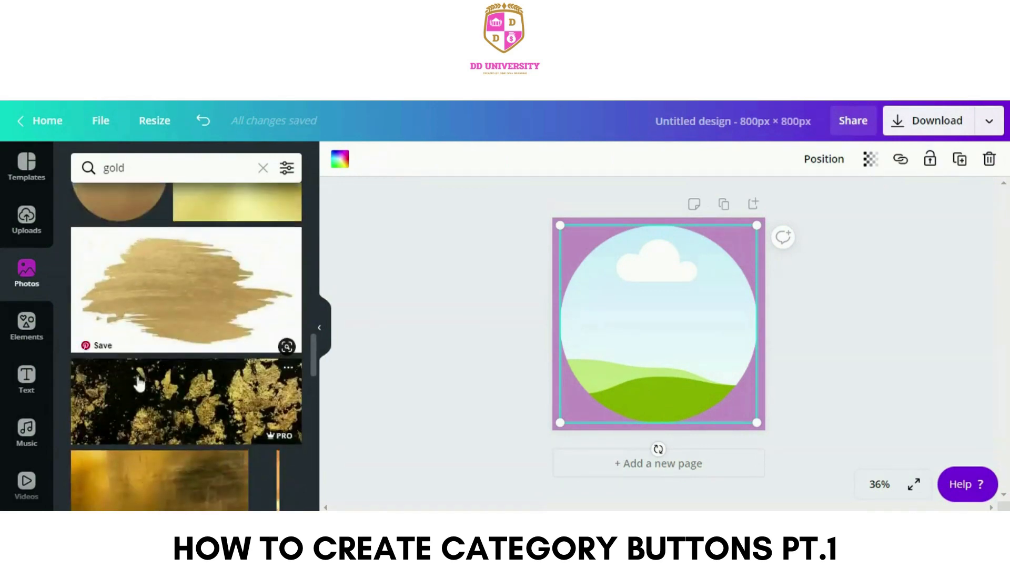
{"action": "scroll", "coordinate": [139, 378], "scroll_direction": "up", "scroll_amount": 5}
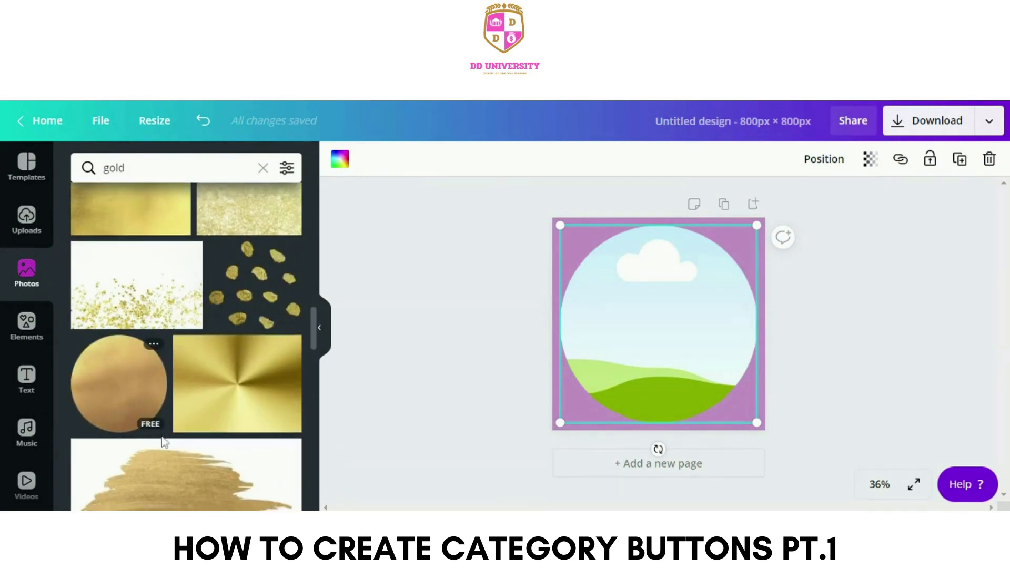
{"action": "scroll", "coordinate": [163, 442], "scroll_direction": "down", "scroll_amount": 12}
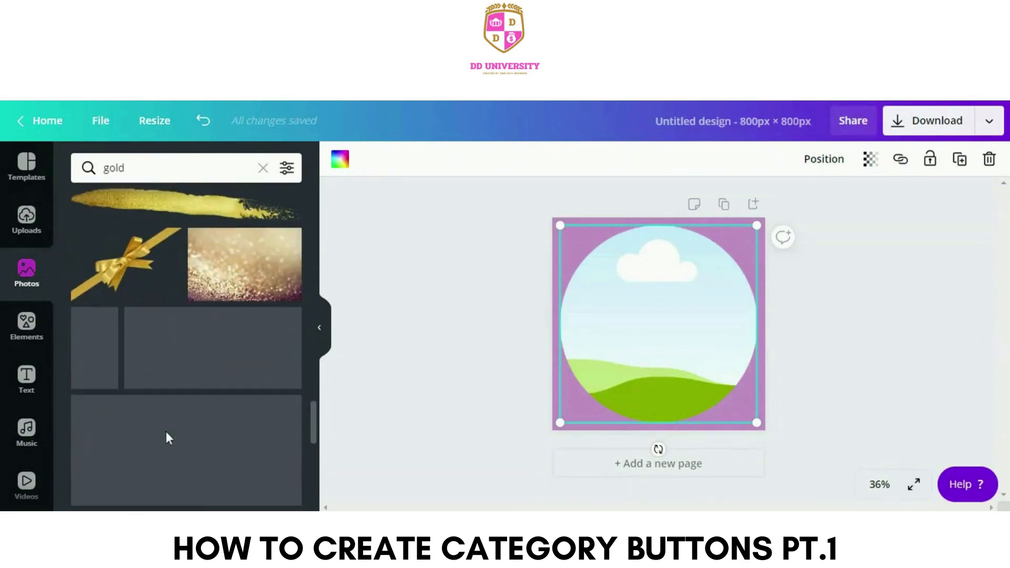
{"action": "scroll", "coordinate": [165, 438], "scroll_direction": "down", "scroll_amount": 5}
{"action": "scroll", "coordinate": [166, 438], "scroll_direction": "up", "scroll_amount": 5}
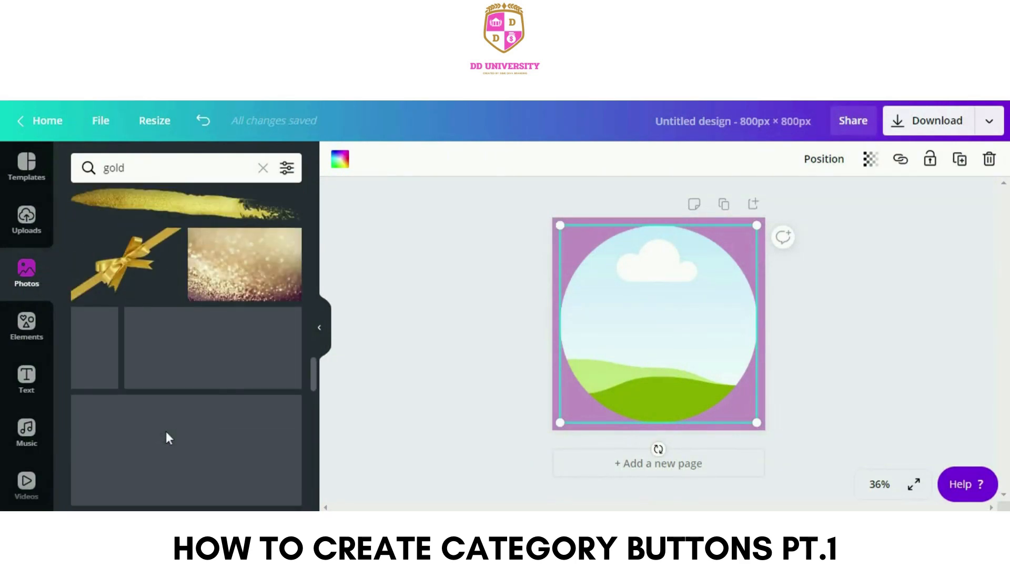
{"action": "scroll", "coordinate": [166, 435], "scroll_direction": "down", "scroll_amount": 10}
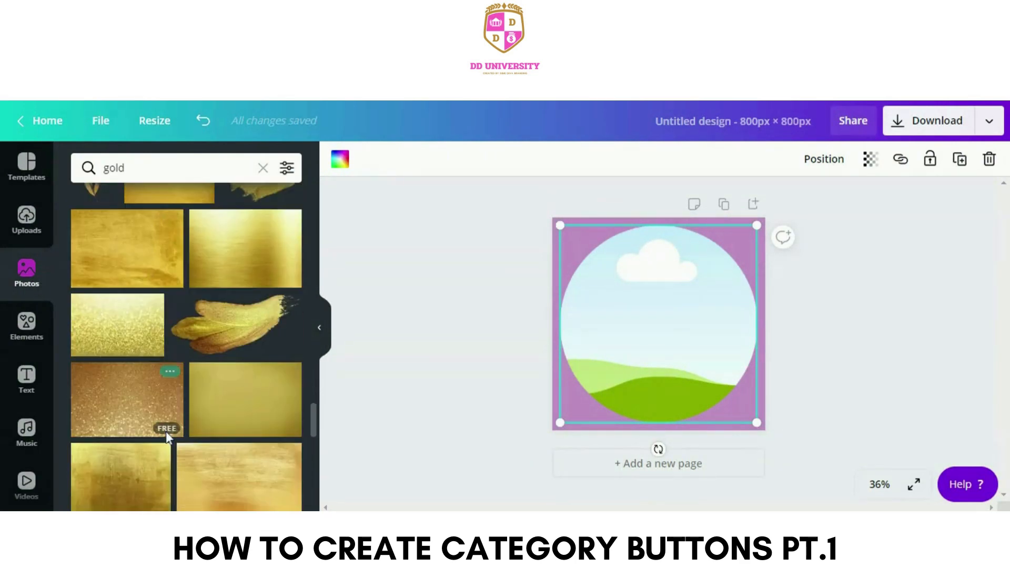
{"action": "scroll", "coordinate": [166, 433], "scroll_direction": "down", "scroll_amount": 8}
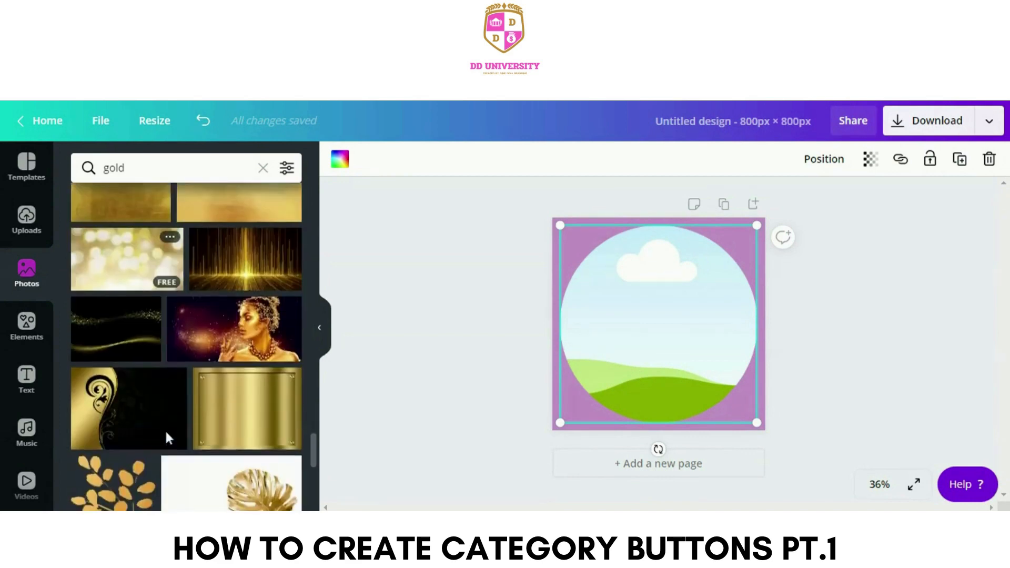
{"action": "scroll", "coordinate": [165, 428], "scroll_direction": "down", "scroll_amount": 8}
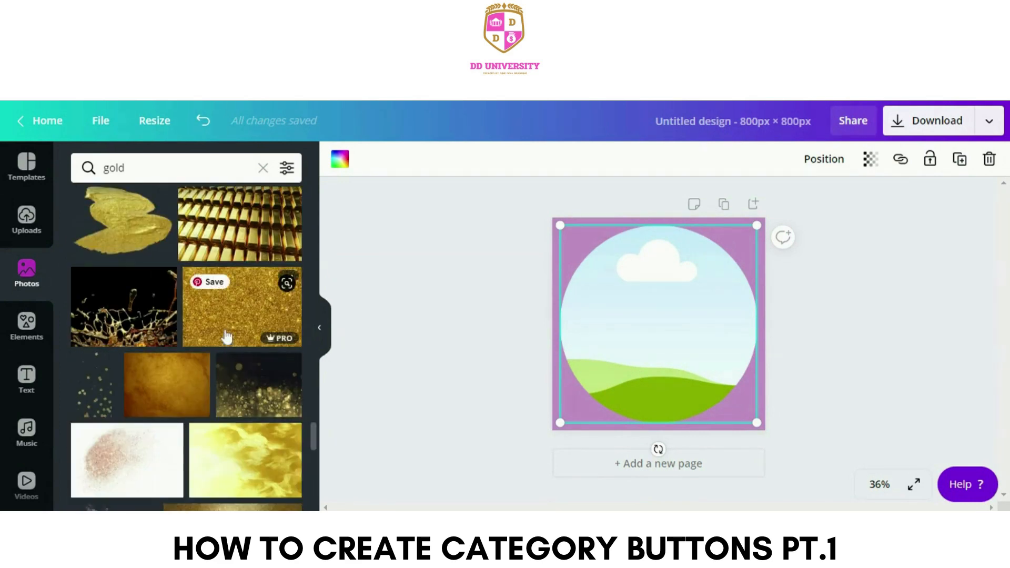
{"action": "left_click_drag", "start_coordinate": [228, 328], "coordinate": [644, 363]}
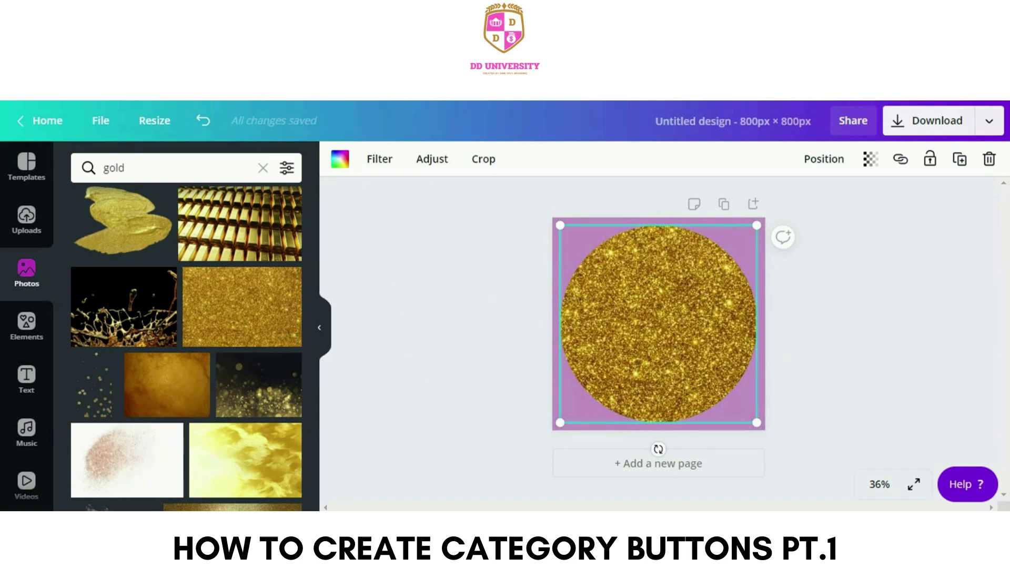
Add a circle shape over the gold glitter circle, enlarging and centering it to leave only a thin glitter ring around its edge.
{"action": "left_click", "coordinate": [374, 425]}
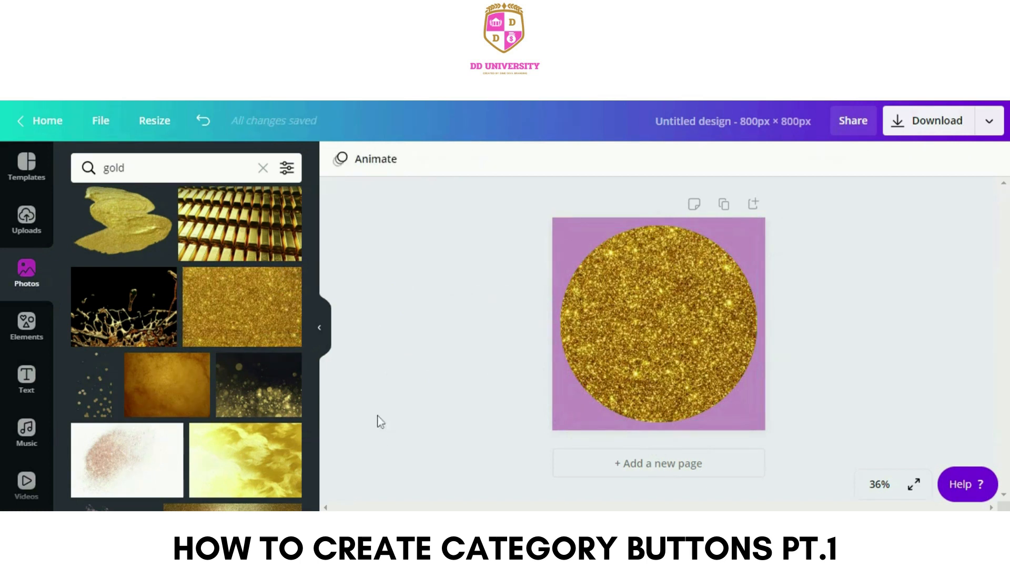
{"action": "left_click", "coordinate": [22, 327]}
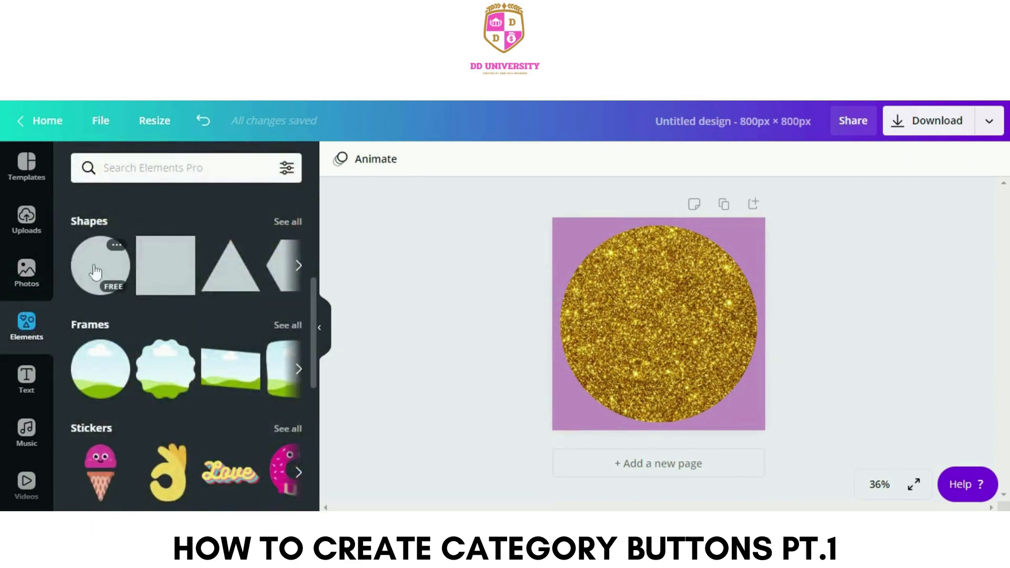
{"action": "left_click", "coordinate": [100, 266]}
{"action": "left_click_drag", "start_coordinate": [595, 261], "coordinate": [565, 240]}
{"action": "left_click_drag", "start_coordinate": [720, 387], "coordinate": [755, 422]}
{"action": "left_click_drag", "start_coordinate": [688, 359], "coordinate": [681, 350]}
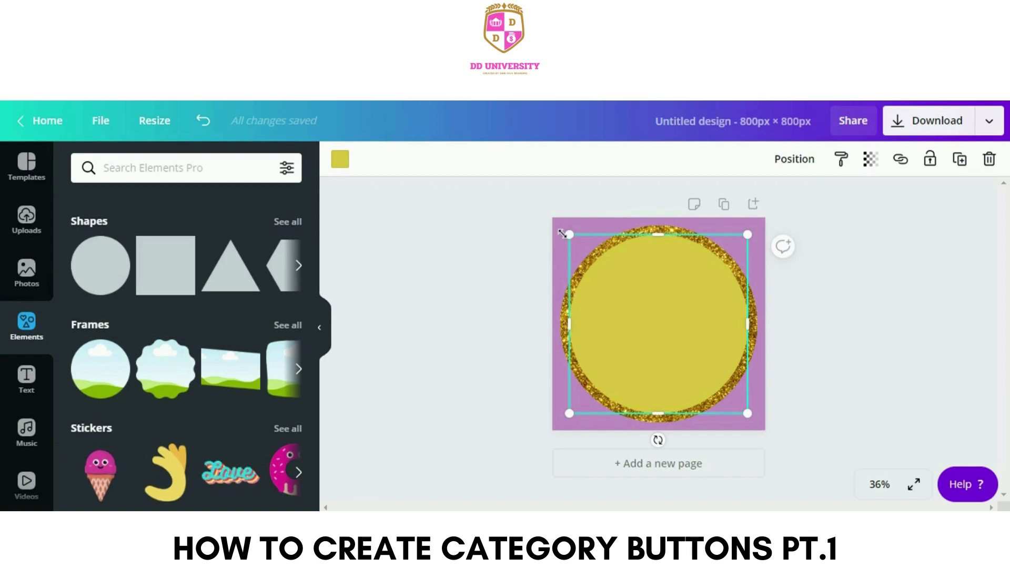
{"action": "left_click_drag", "start_coordinate": [562, 233], "coordinate": [557, 230]}
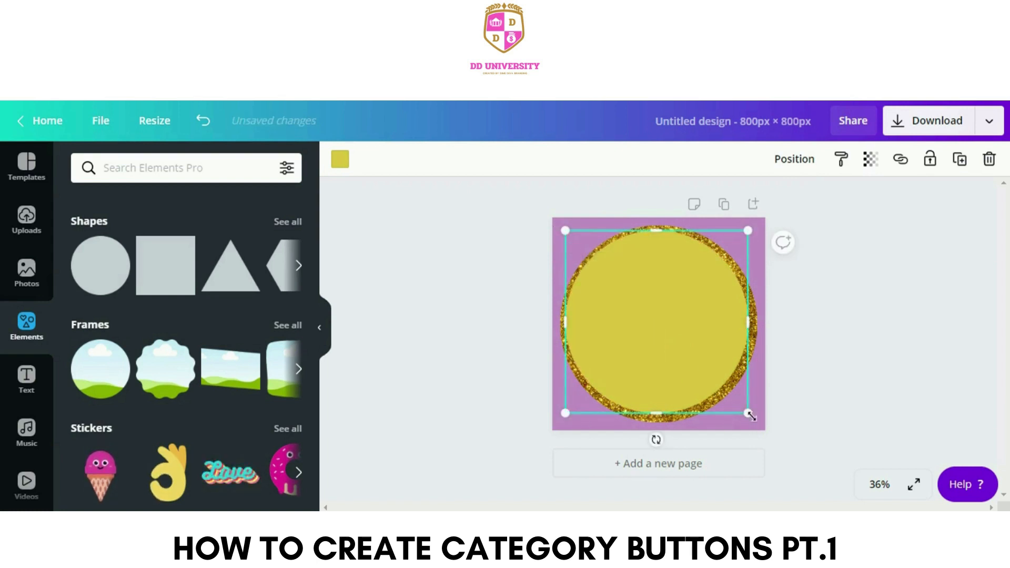
{"action": "left_click_drag", "start_coordinate": [744, 414], "coordinate": [750, 418]}
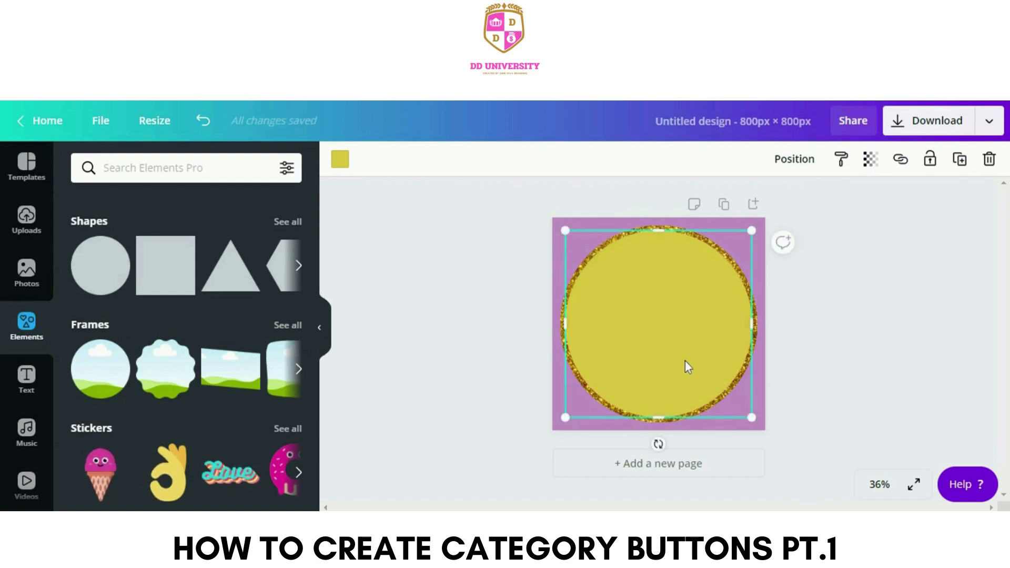
{"action": "left_click_drag", "start_coordinate": [685, 361], "coordinate": [685, 358]}
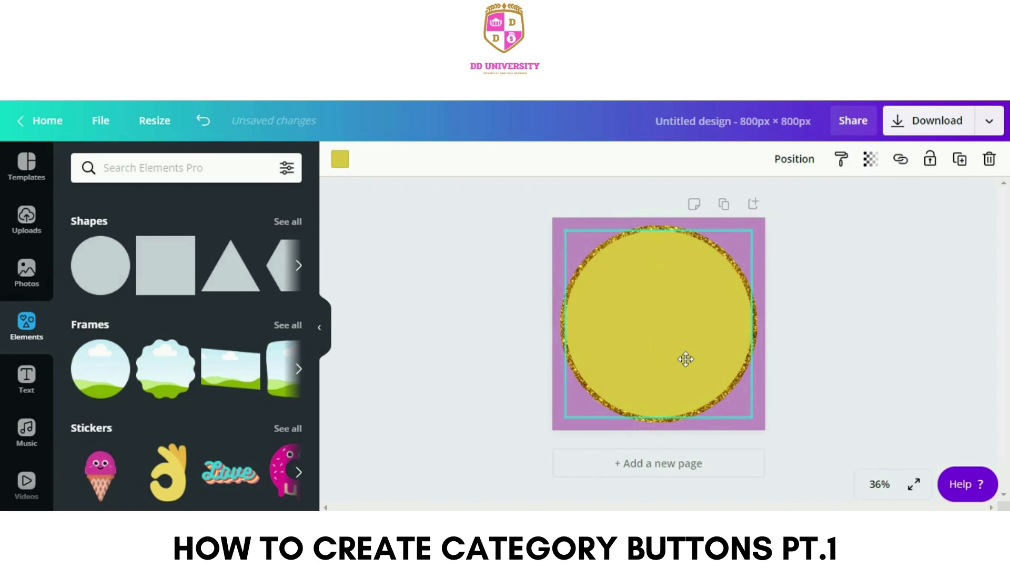
Fill the inner circle with white from the default colors and deselect it.
{"action": "left_click", "coordinate": [342, 162]}
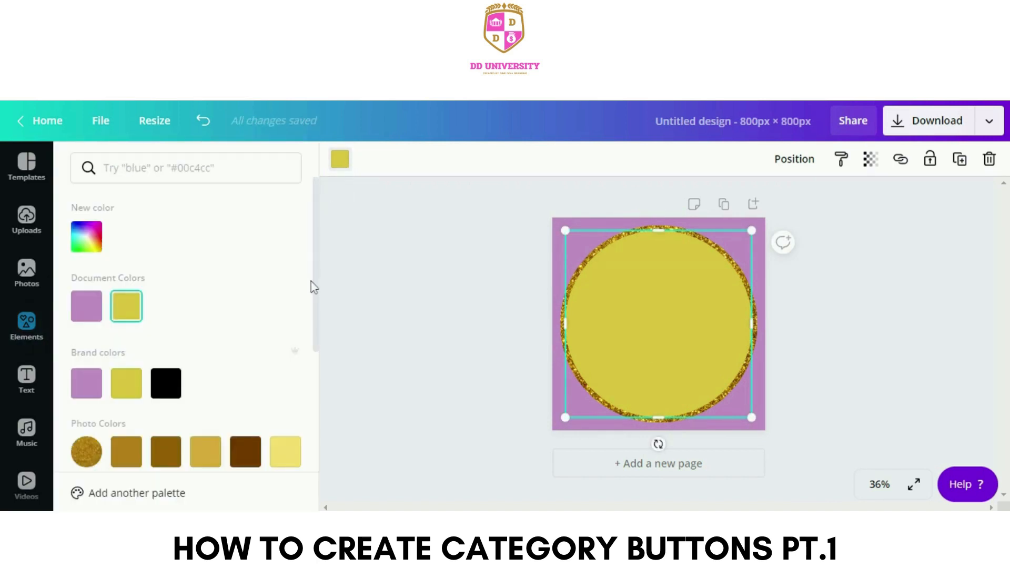
{"action": "scroll", "coordinate": [271, 318], "scroll_direction": "down", "scroll_amount": 4}
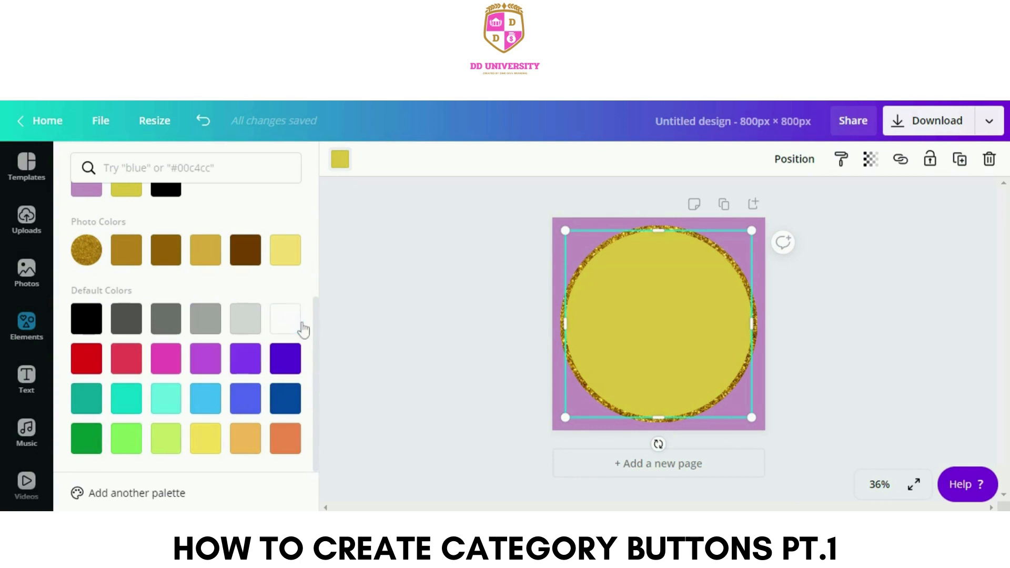
{"action": "left_click", "coordinate": [286, 319]}
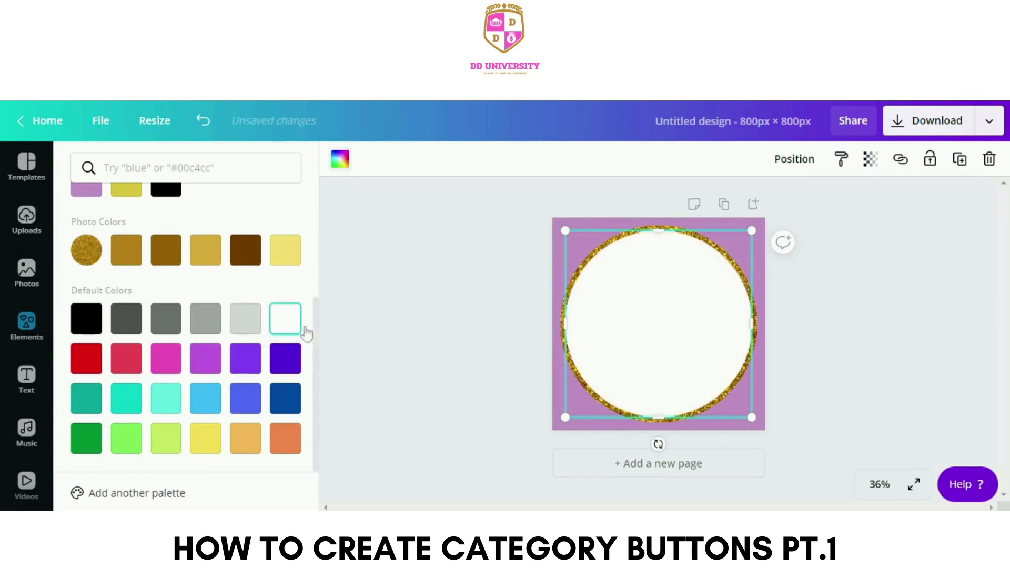
{"action": "key", "text": "Escape"}
{"action": "left_click", "coordinate": [882, 374]}
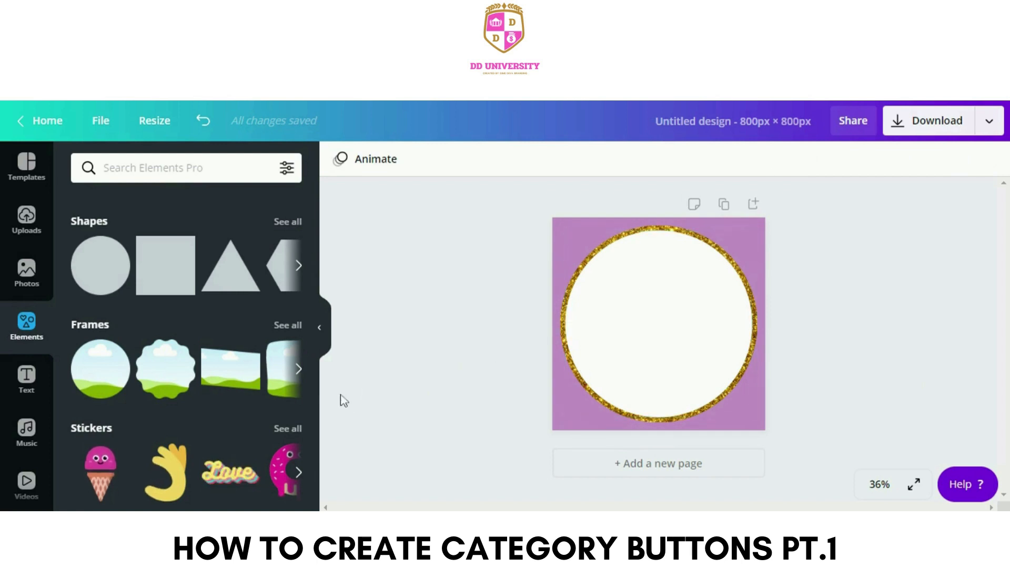
Find the pink neon "GLOW" font combination among the text styles and add it to the middle of the white circle.
{"action": "left_click", "coordinate": [34, 377]}
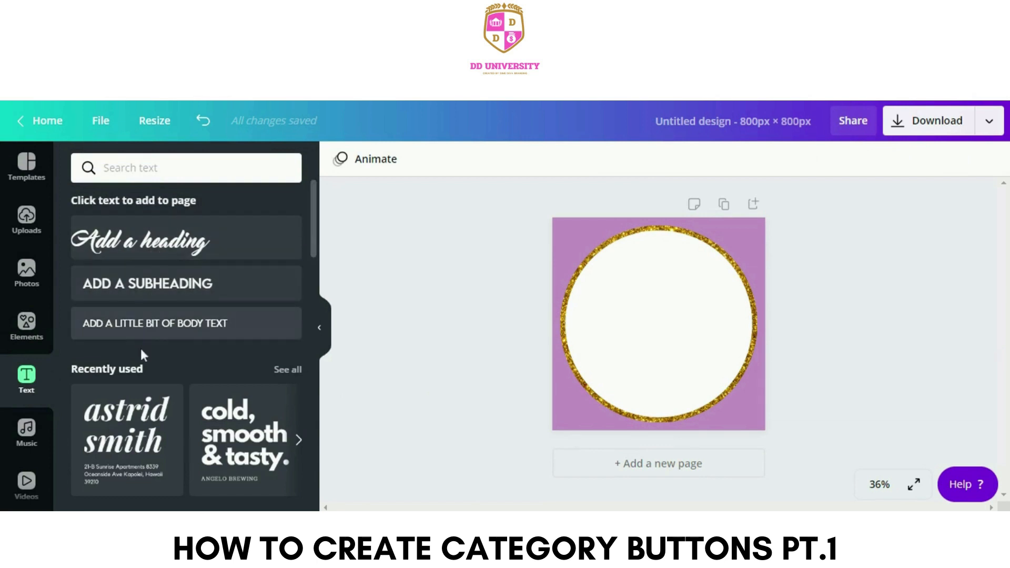
{"action": "scroll", "coordinate": [140, 360], "scroll_direction": "down", "scroll_amount": 2}
{"action": "scroll", "coordinate": [137, 352], "scroll_direction": "down", "scroll_amount": 1}
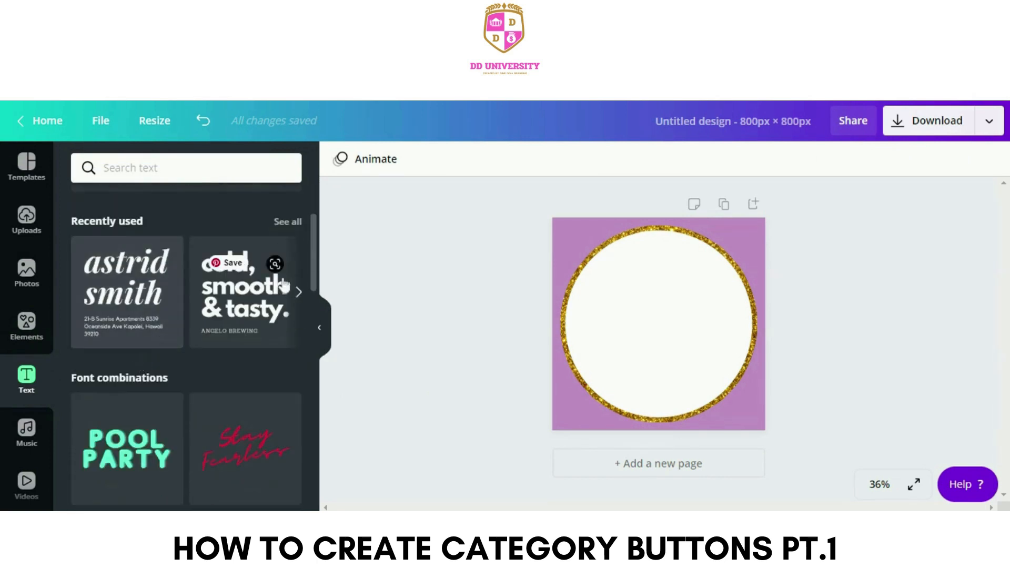
{"action": "scroll", "coordinate": [152, 339], "scroll_direction": "down", "scroll_amount": 1}
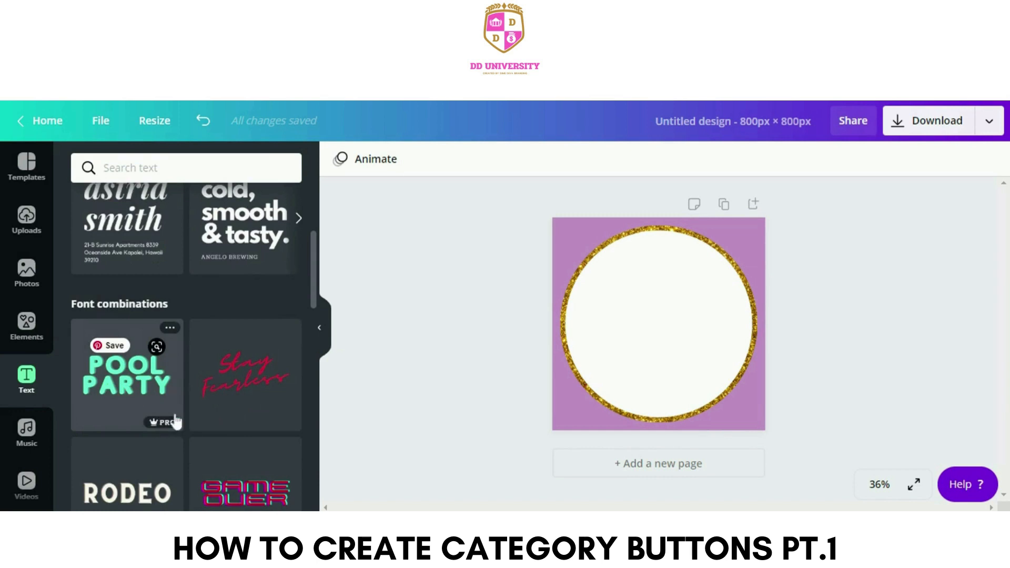
{"action": "scroll", "coordinate": [220, 447], "scroll_direction": "down", "scroll_amount": 3}
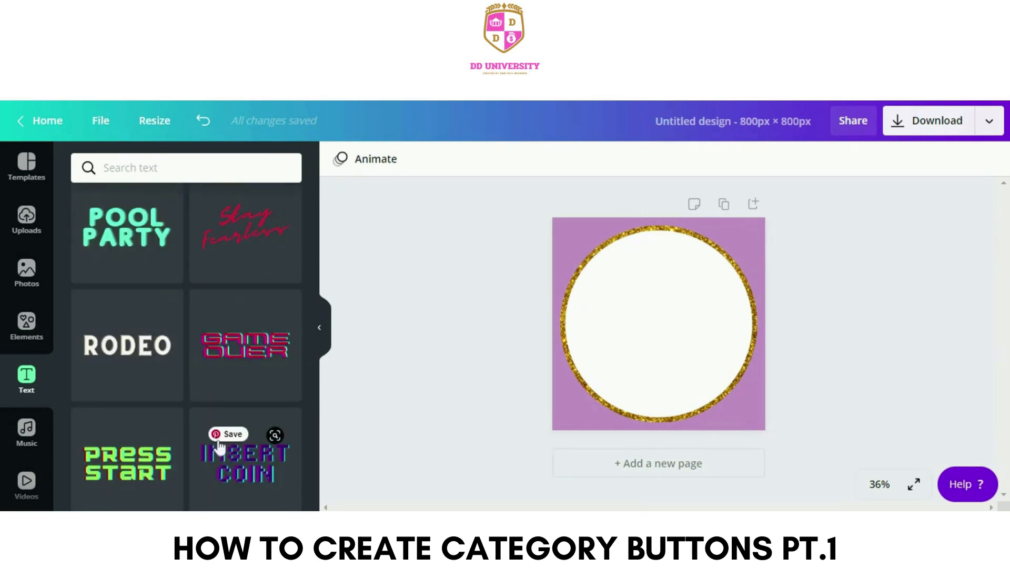
{"action": "scroll", "coordinate": [220, 446], "scroll_direction": "down", "scroll_amount": 3}
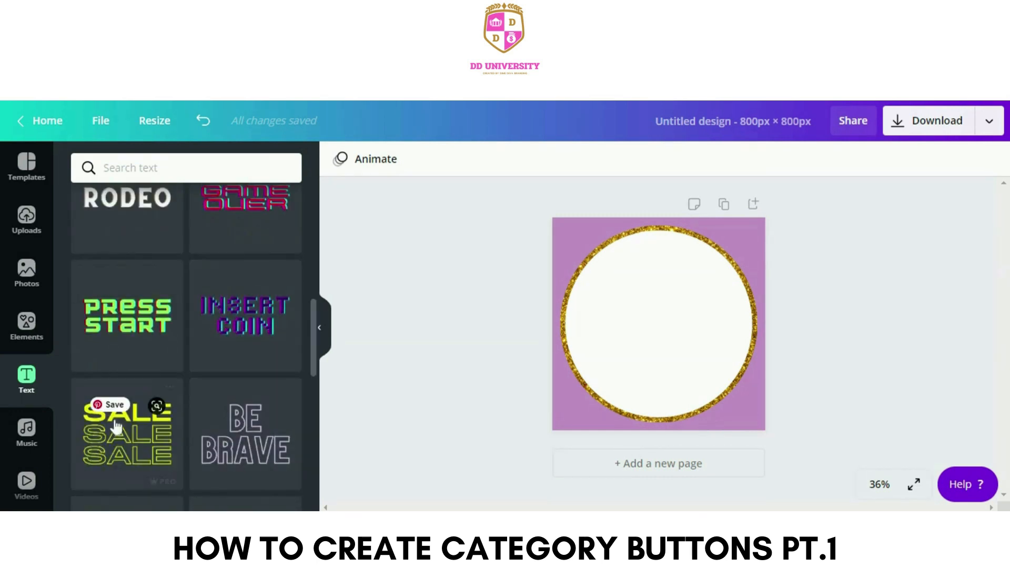
{"action": "scroll", "coordinate": [126, 437], "scroll_direction": "down", "scroll_amount": 4}
{"action": "scroll", "coordinate": [252, 352], "scroll_direction": "down", "scroll_amount": 3}
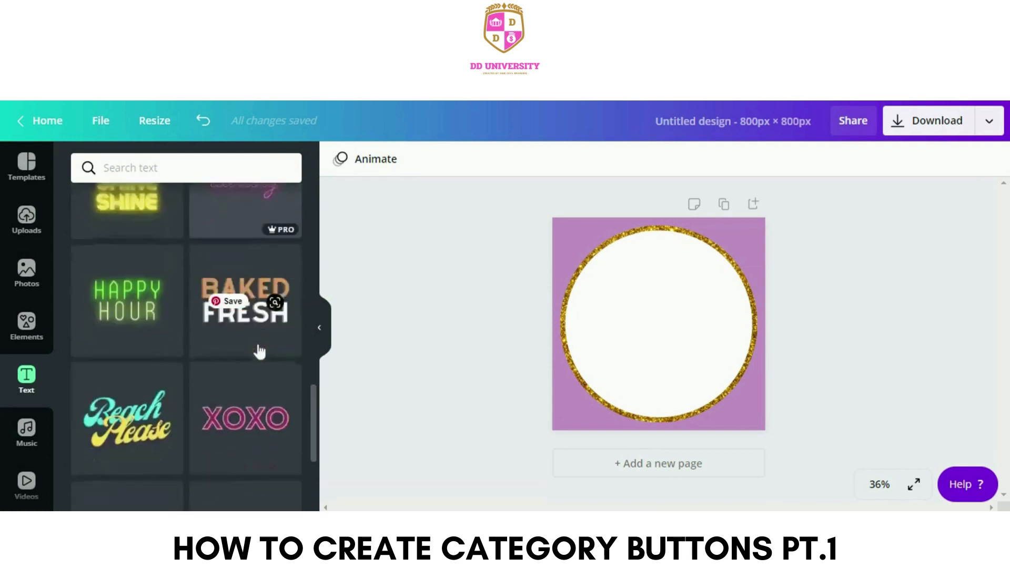
{"action": "scroll", "coordinate": [146, 315], "scroll_direction": "down", "scroll_amount": 2}
{"action": "scroll", "coordinate": [158, 403], "scroll_direction": "down", "scroll_amount": 4}
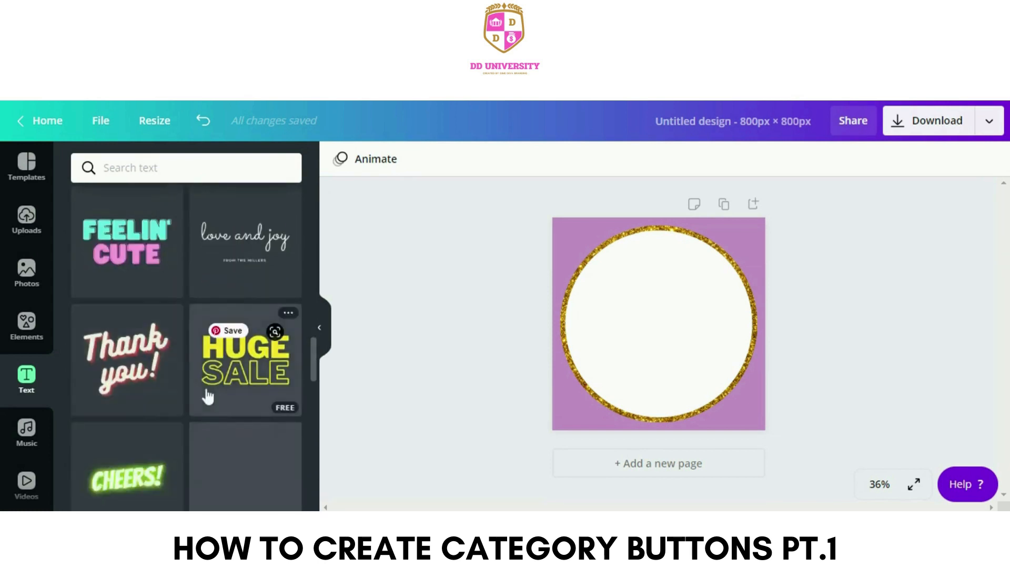
{"action": "scroll", "coordinate": [208, 397], "scroll_direction": "down", "scroll_amount": 7}
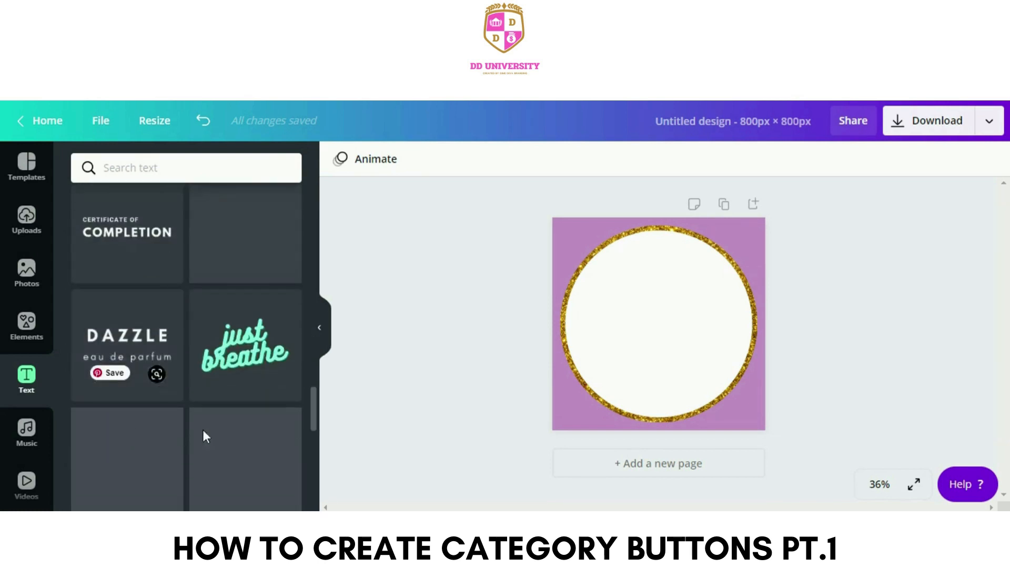
{"action": "scroll", "coordinate": [241, 419], "scroll_direction": "down", "scroll_amount": 5}
{"action": "scroll", "coordinate": [133, 393], "scroll_direction": "down", "scroll_amount": 4}
{"action": "scroll", "coordinate": [239, 406], "scroll_direction": "down", "scroll_amount": 4}
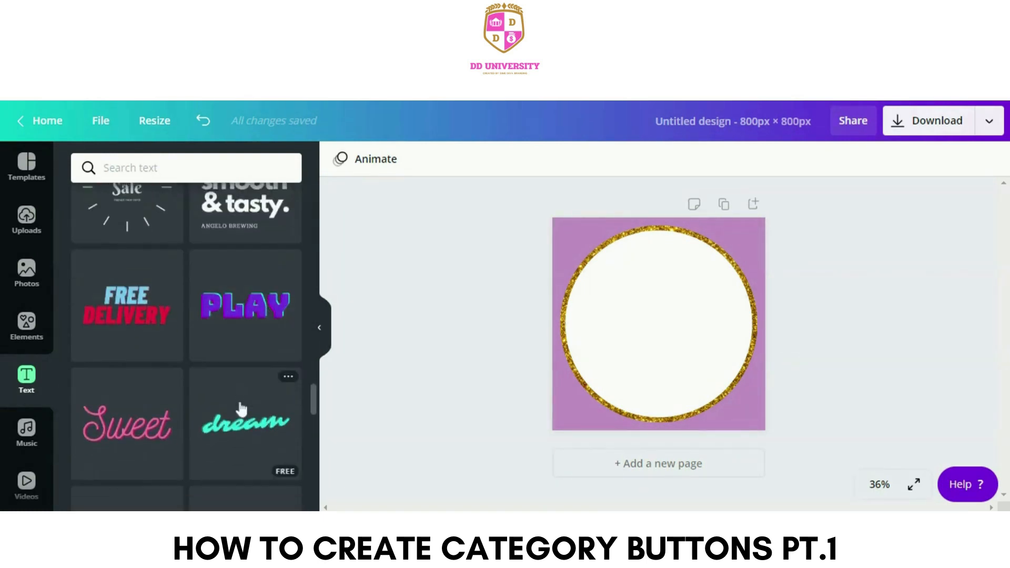
{"action": "scroll", "coordinate": [241, 409], "scroll_direction": "down", "scroll_amount": 1}
{"action": "scroll", "coordinate": [100, 416], "scroll_direction": "down", "scroll_amount": 3}
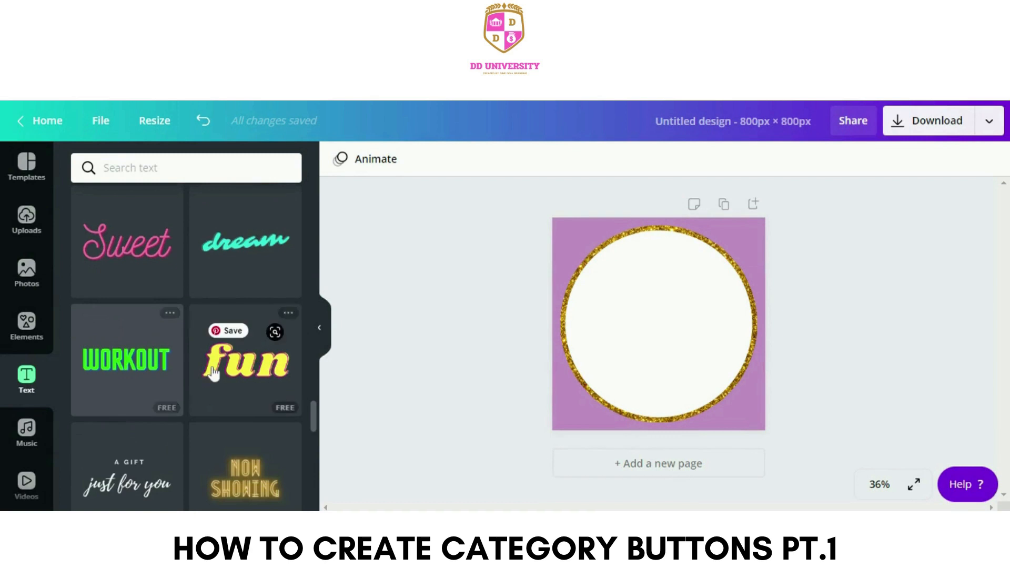
{"action": "scroll", "coordinate": [214, 370], "scroll_direction": "down", "scroll_amount": 4}
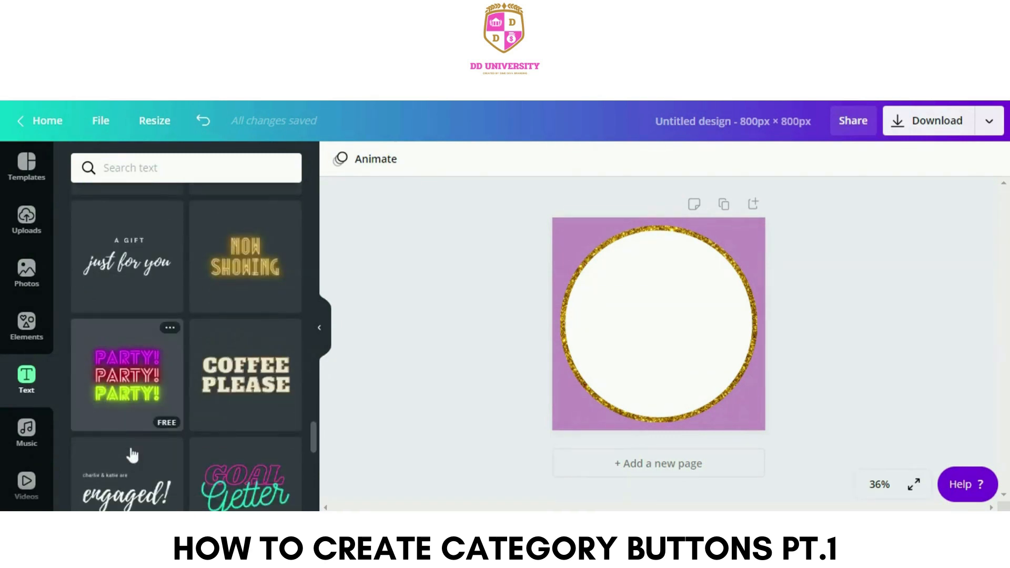
{"action": "scroll", "coordinate": [246, 457], "scroll_direction": "down", "scroll_amount": 6}
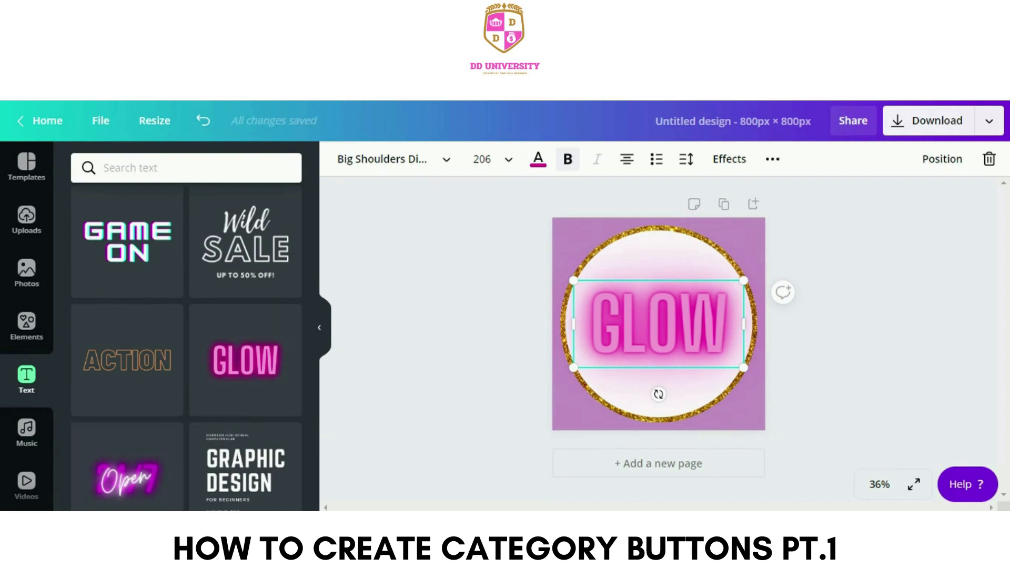
Try light purple, black, brown and magenta on the GLOW text, ending with the light purple document color.
{"action": "left_click", "coordinate": [538, 159]}
{"action": "left_click", "coordinate": [86, 316]}
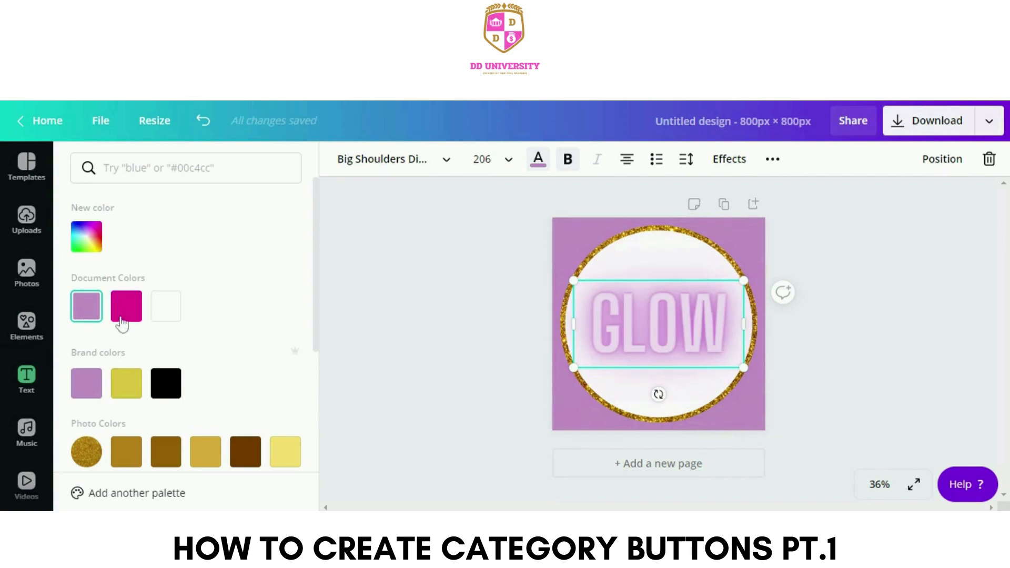
{"action": "left_click", "coordinate": [165, 385]}
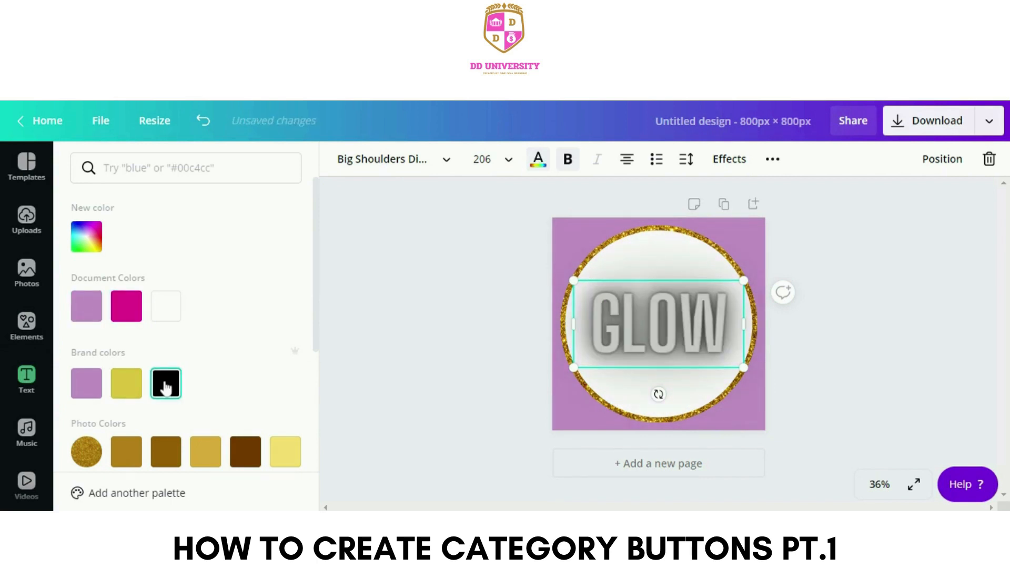
{"action": "left_click", "coordinate": [160, 458]}
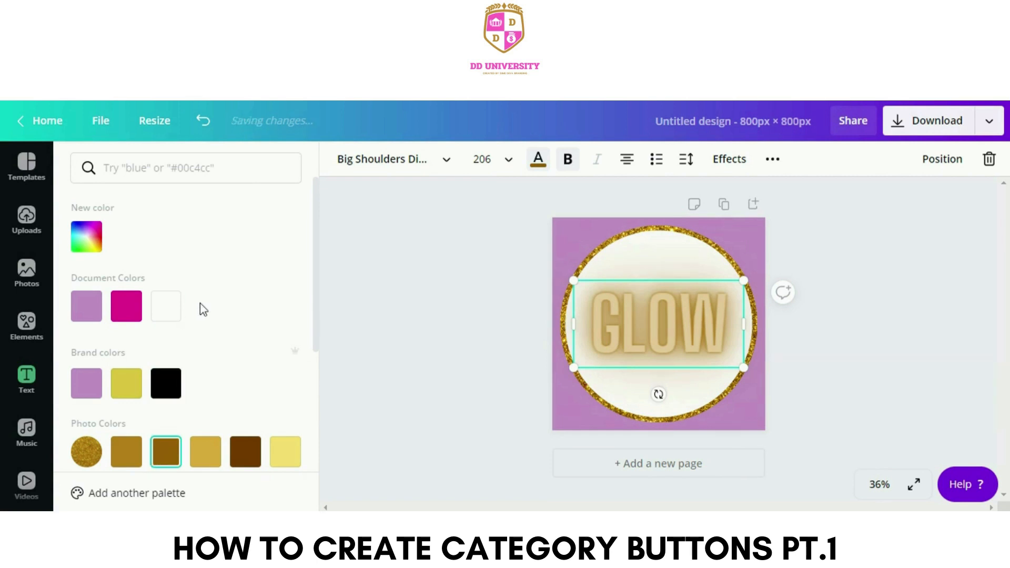
{"action": "scroll", "coordinate": [200, 304], "scroll_direction": "down", "scroll_amount": 4}
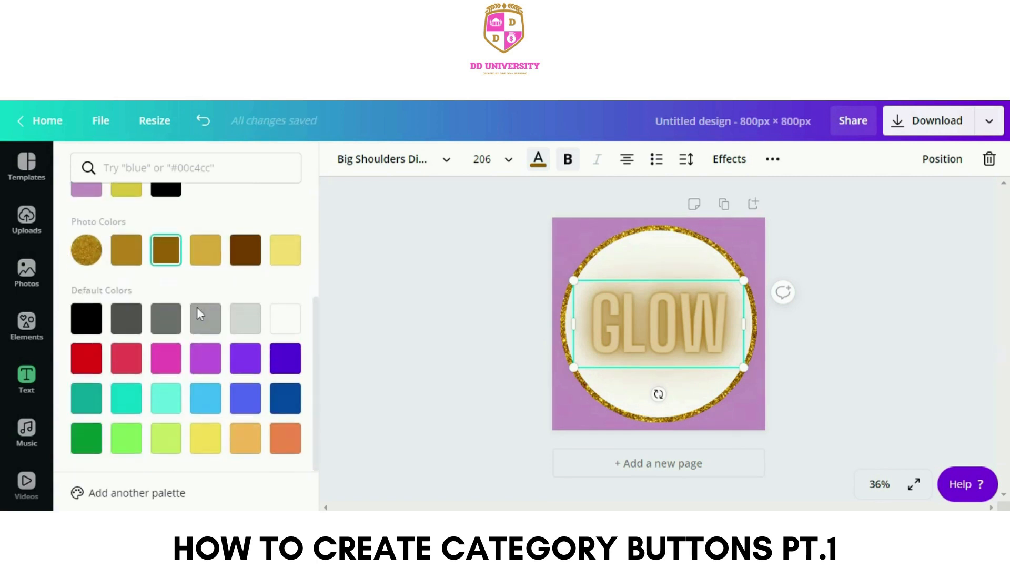
{"action": "scroll", "coordinate": [197, 310], "scroll_direction": "up", "scroll_amount": 4}
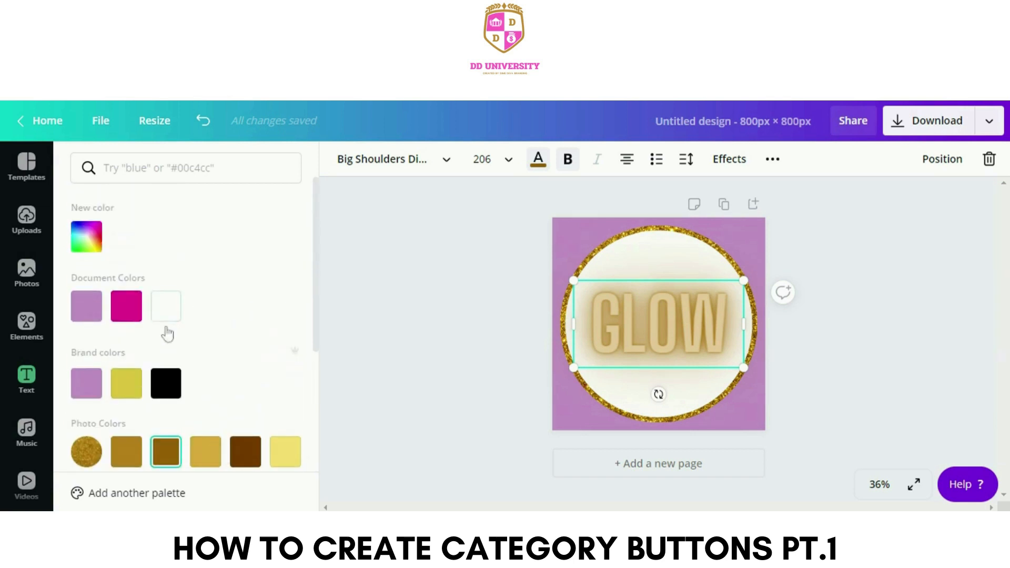
{"action": "left_click", "coordinate": [134, 323]}
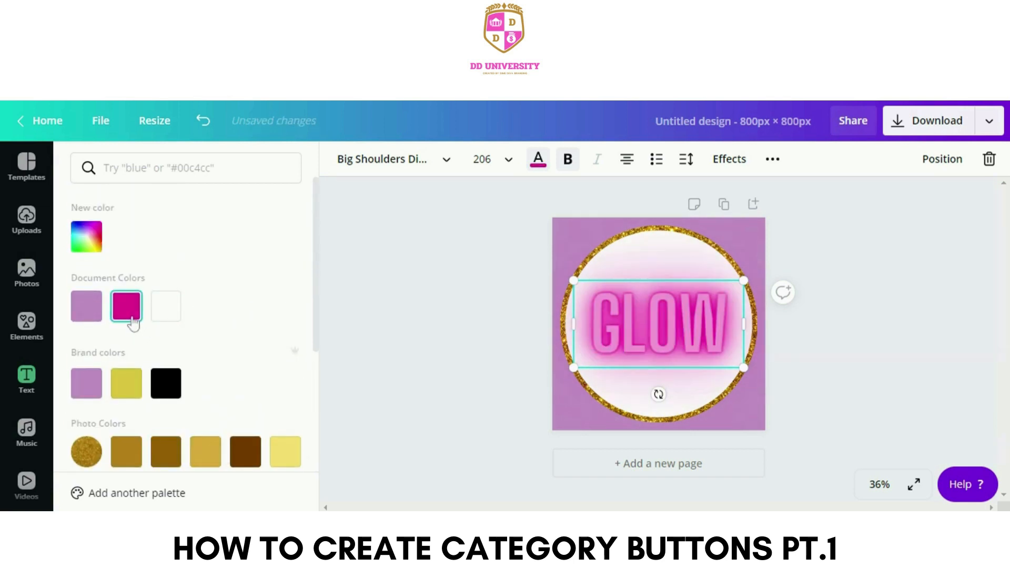
{"action": "left_click", "coordinate": [88, 304]}
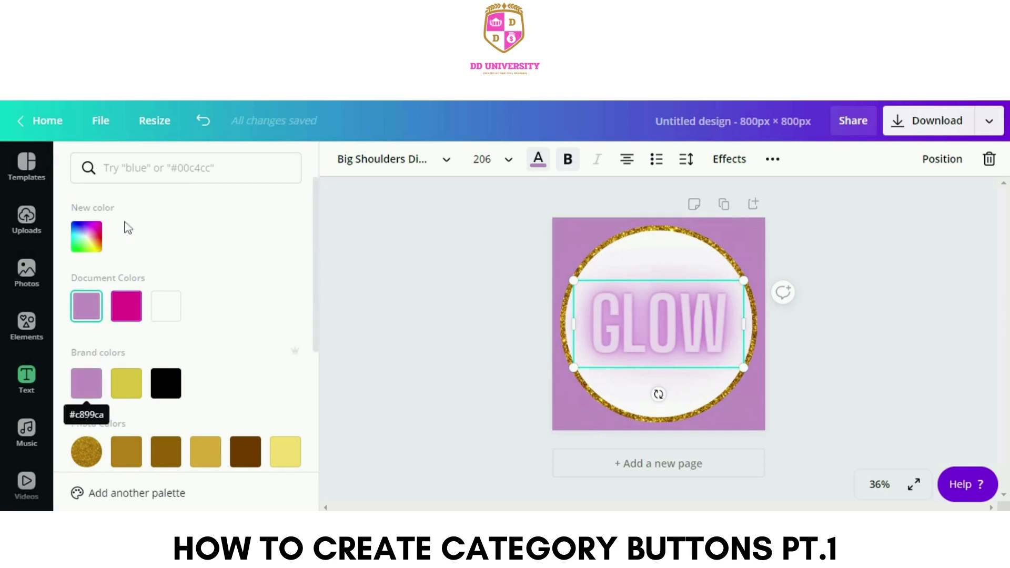
Give the GLOW text a custom vivid purple color that is deeper and more saturated than the page background.
{"action": "left_click", "coordinate": [93, 221]}
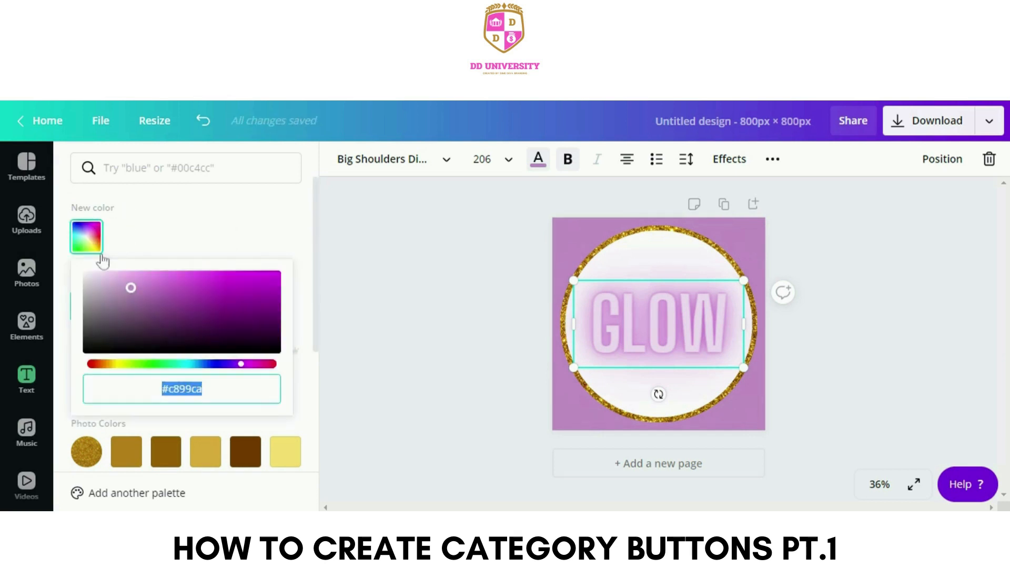
{"action": "left_click", "coordinate": [205, 297]}
{"action": "left_click", "coordinate": [214, 286]}
{"action": "left_click", "coordinate": [223, 306]}
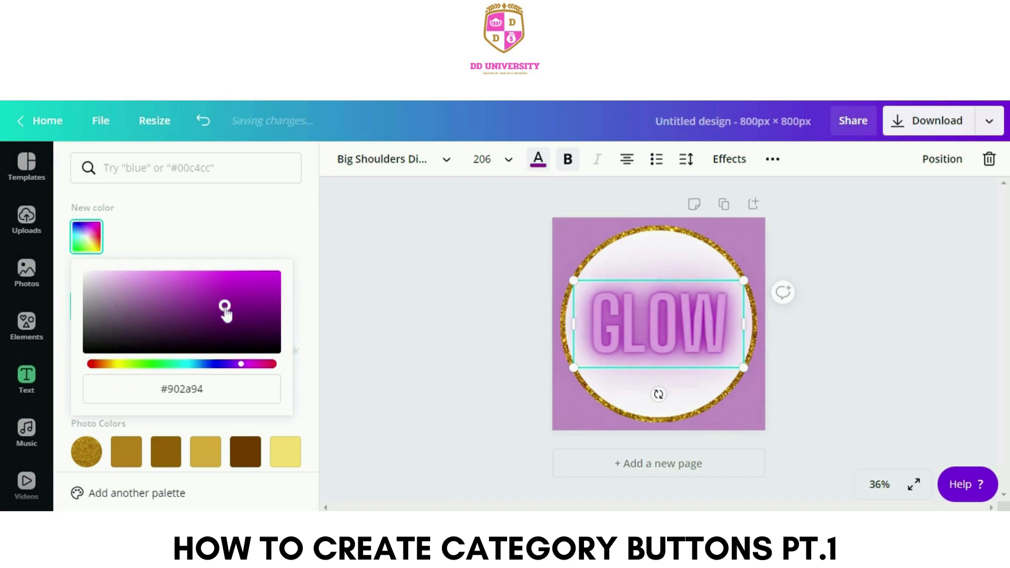
{"action": "left_click", "coordinate": [250, 305]}
{"action": "left_click_drag", "start_coordinate": [251, 306], "coordinate": [254, 288]}
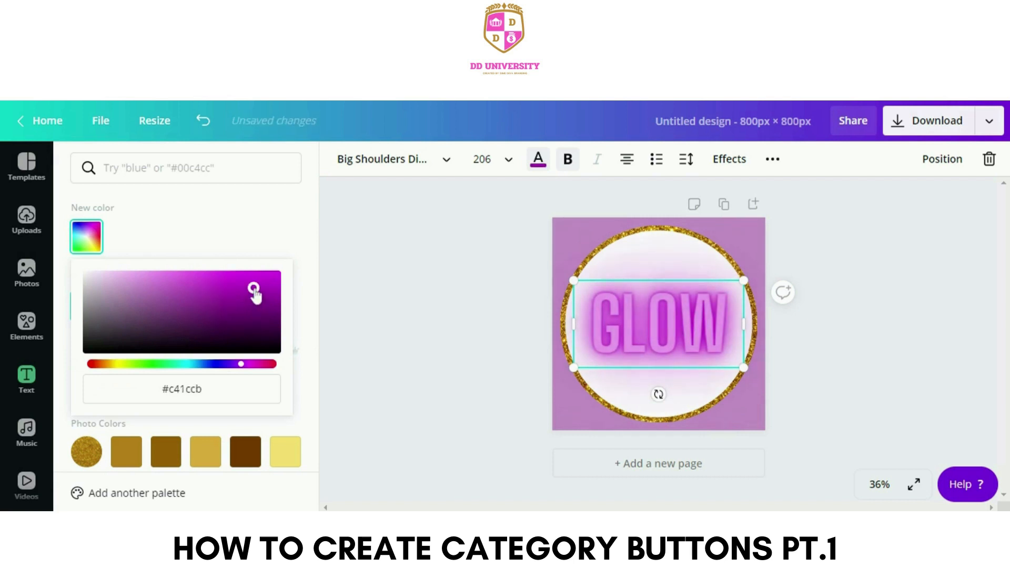
{"action": "left_click", "coordinate": [224, 227]}
Replace the word GLOW in the neon text with "BUNDLES".
{"action": "double_click", "coordinate": [705, 336]}
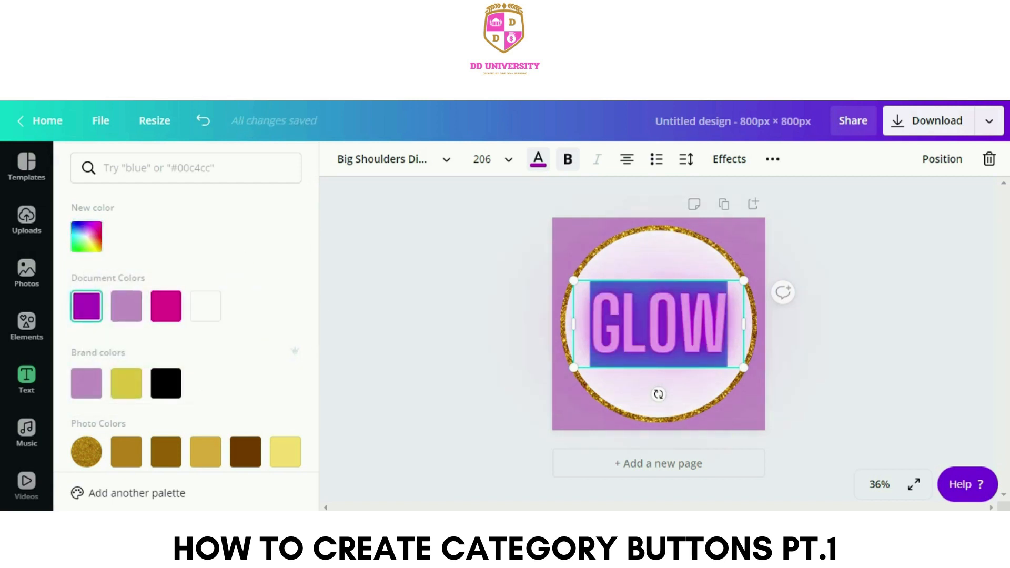
{"action": "type", "text": "B"}
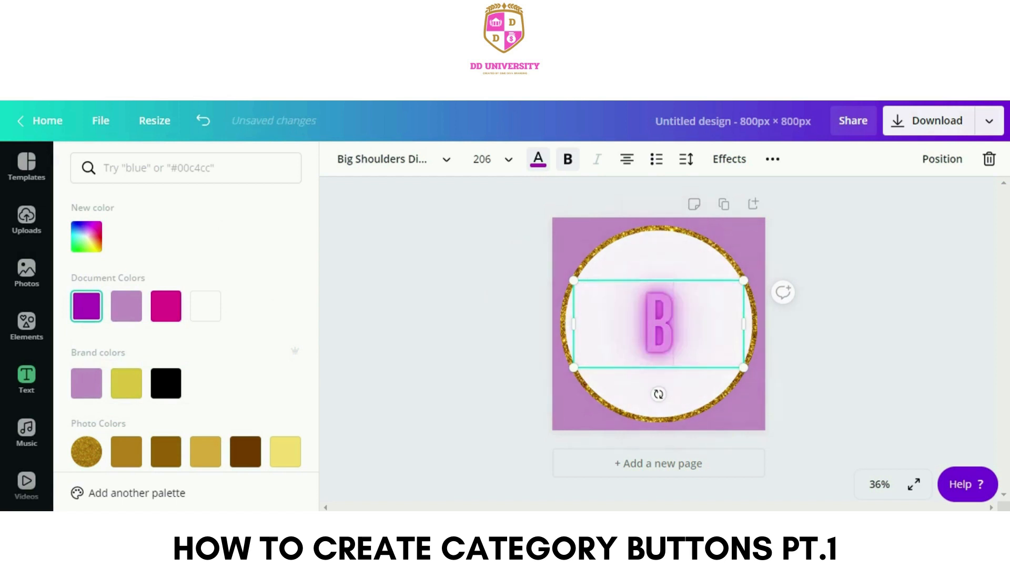
{"action": "type", "text": "UNDLES"}
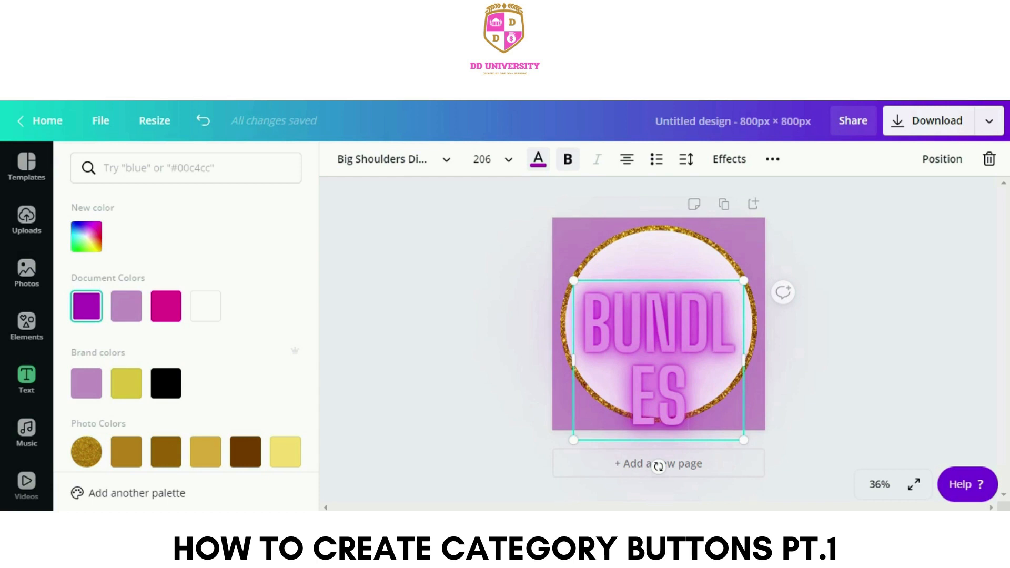
Set the BUNDLES text size to 120 and move the word to the middle of the white circle.
{"action": "key", "text": "ctrl+a"}
{"action": "left_click", "coordinate": [500, 159]}
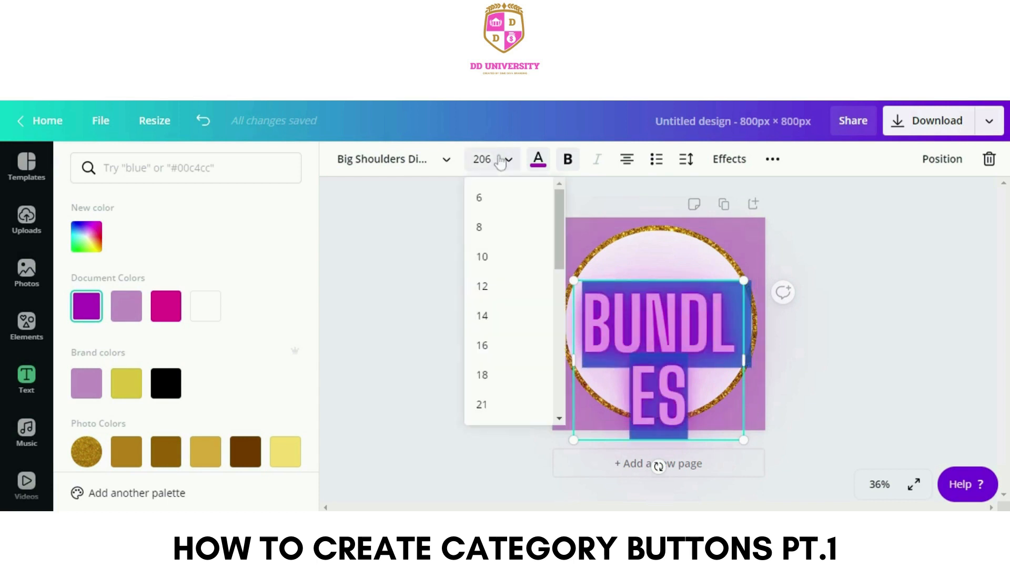
{"action": "scroll", "coordinate": [509, 352], "scroll_direction": "down", "scroll_amount": 8}
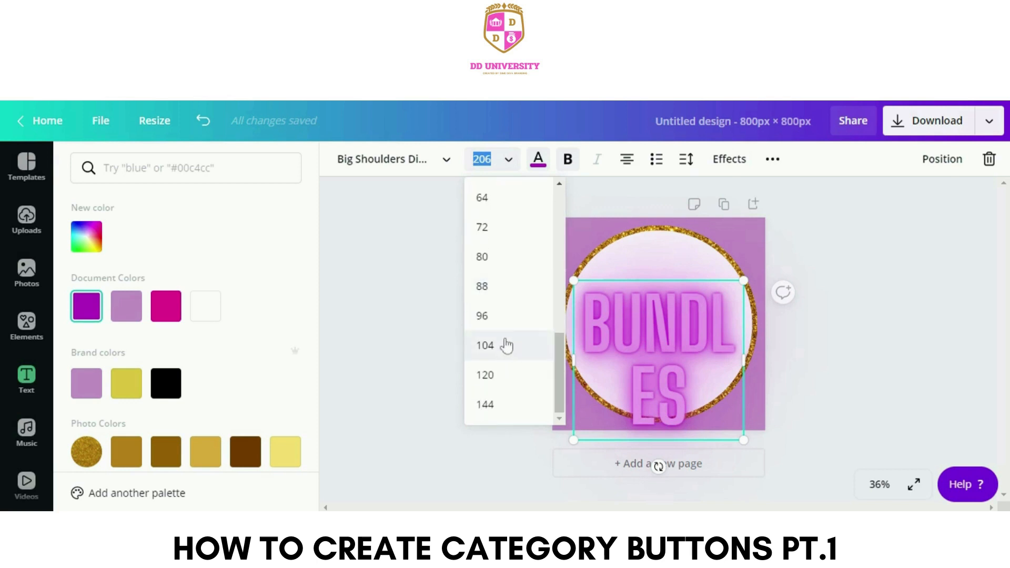
{"action": "left_click", "coordinate": [507, 375]}
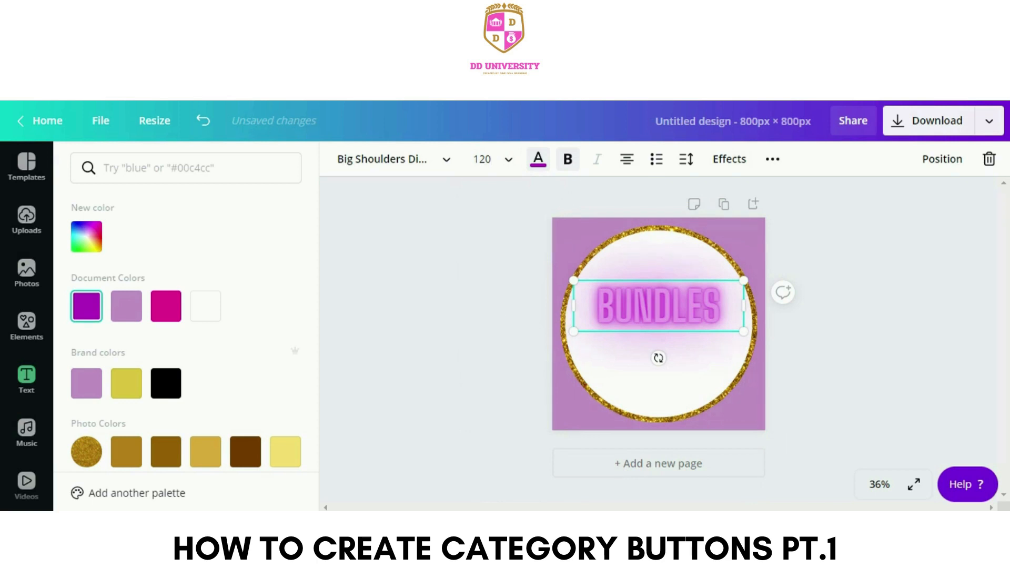
{"action": "left_click_drag", "start_coordinate": [642, 329], "coordinate": [645, 351]}
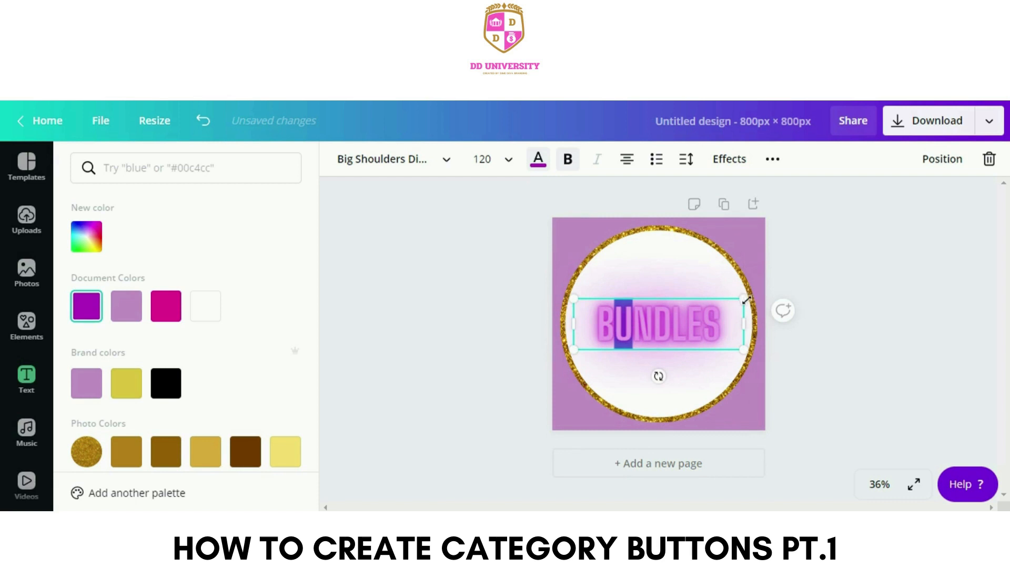
{"action": "left_click", "coordinate": [703, 372]}
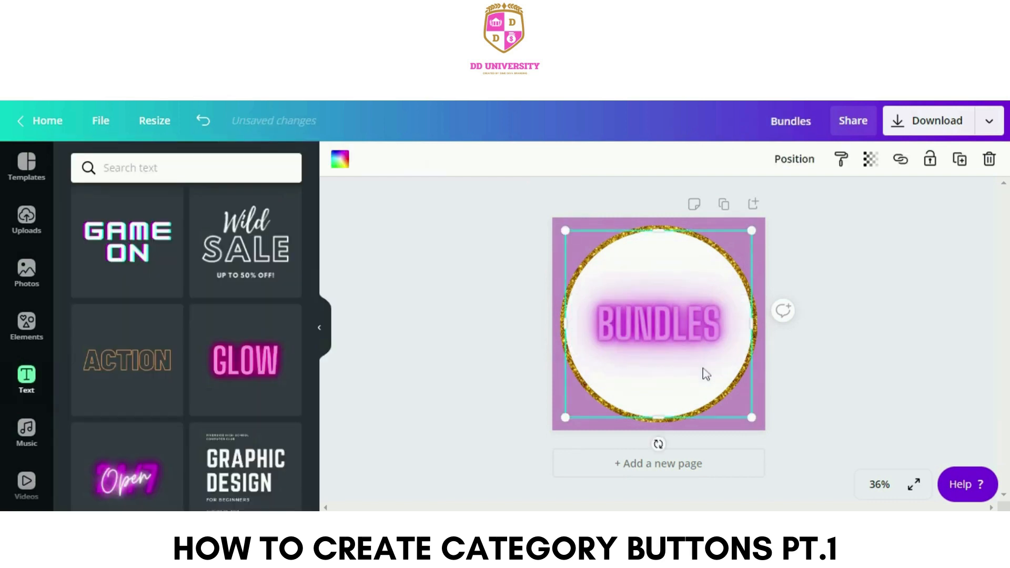
Enlarge the BUNDLES text to size 150 so it nearly spans the circle, and center it on the page.
{"action": "left_click", "coordinate": [692, 343]}
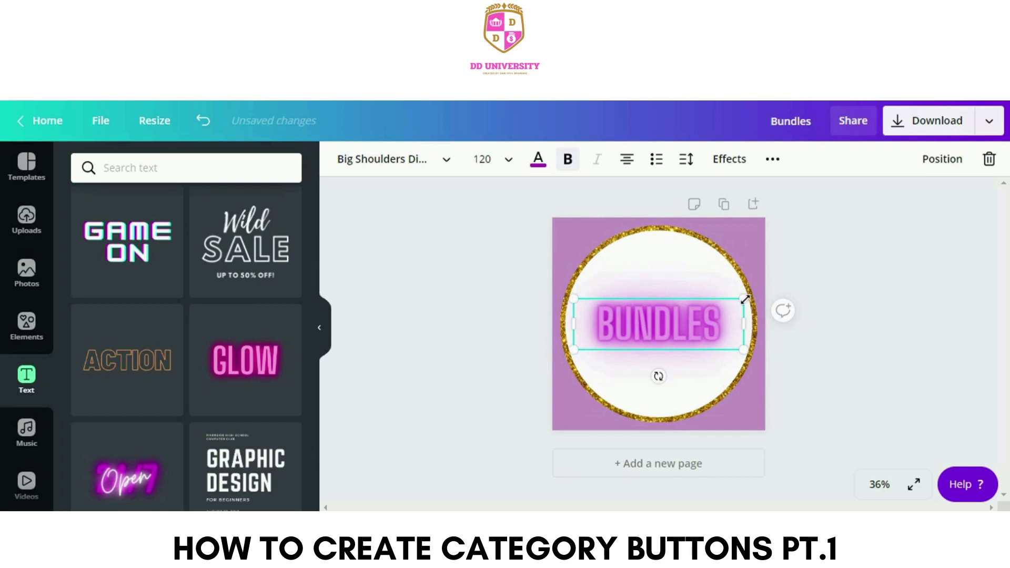
{"action": "left_click_drag", "start_coordinate": [743, 298], "coordinate": [765, 291]}
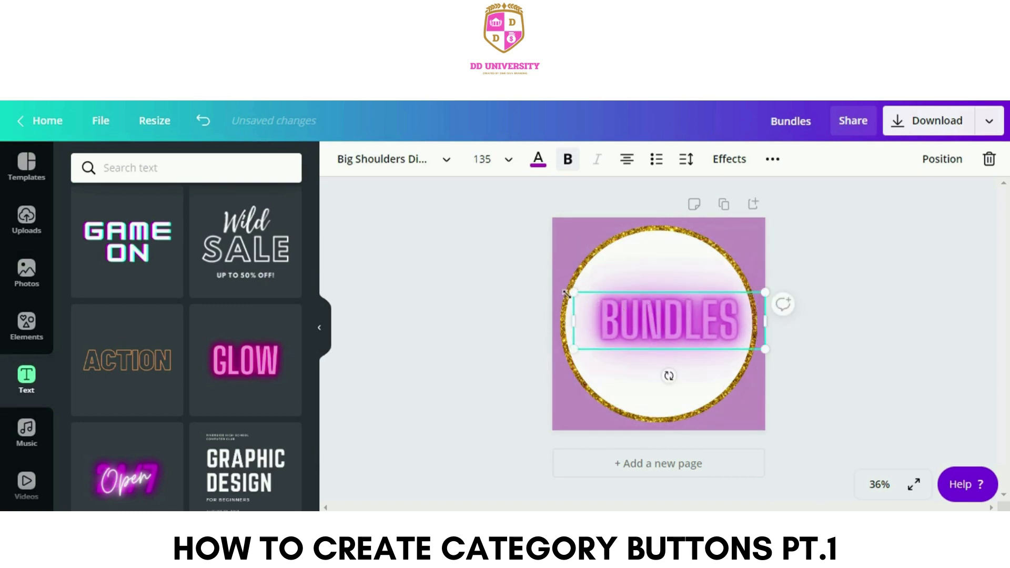
{"action": "left_click_drag", "start_coordinate": [573, 290], "coordinate": [549, 284]}
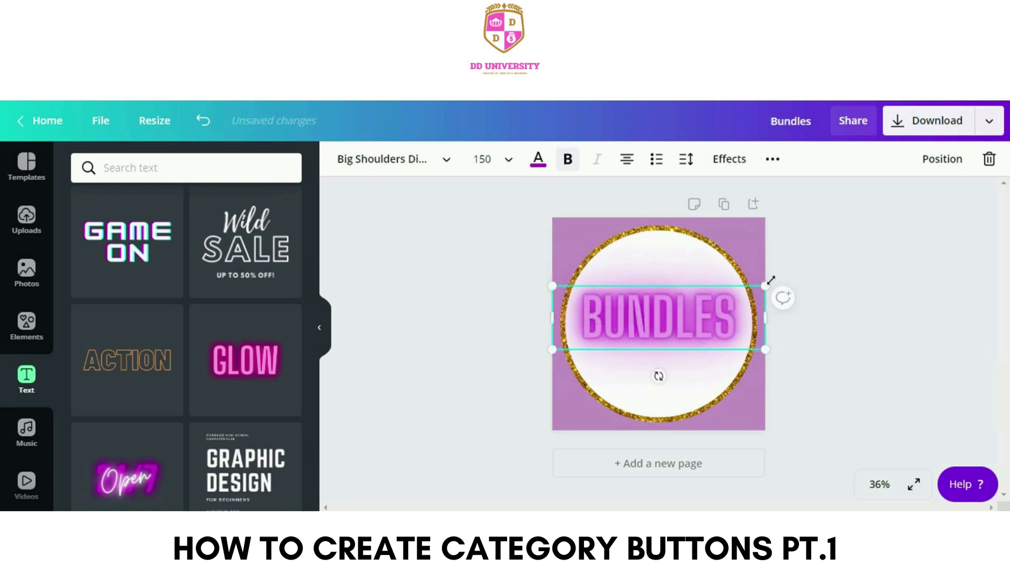
{"action": "left_click_drag", "start_coordinate": [661, 327], "coordinate": [662, 334]}
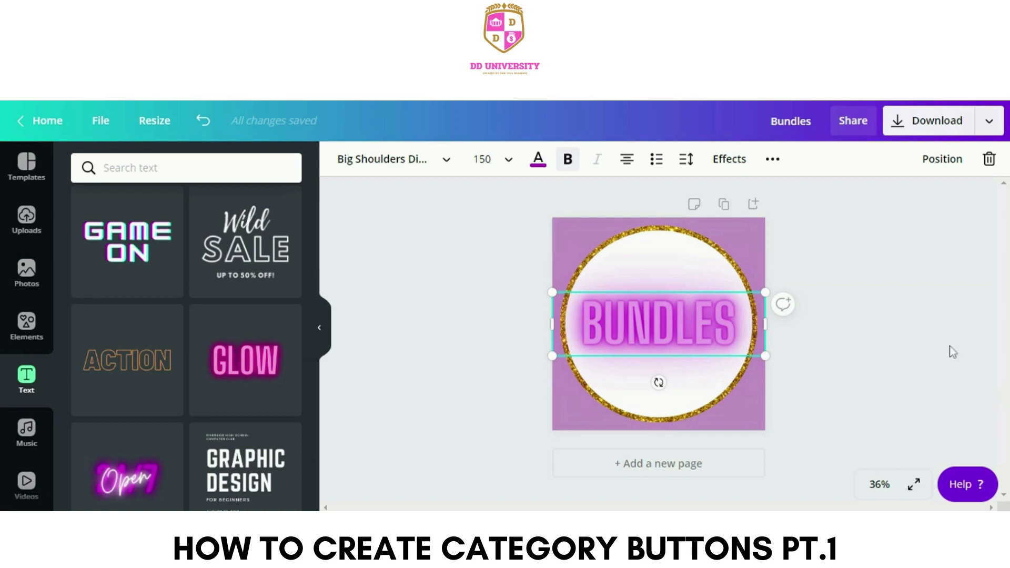
{"action": "left_click", "coordinate": [900, 365]}
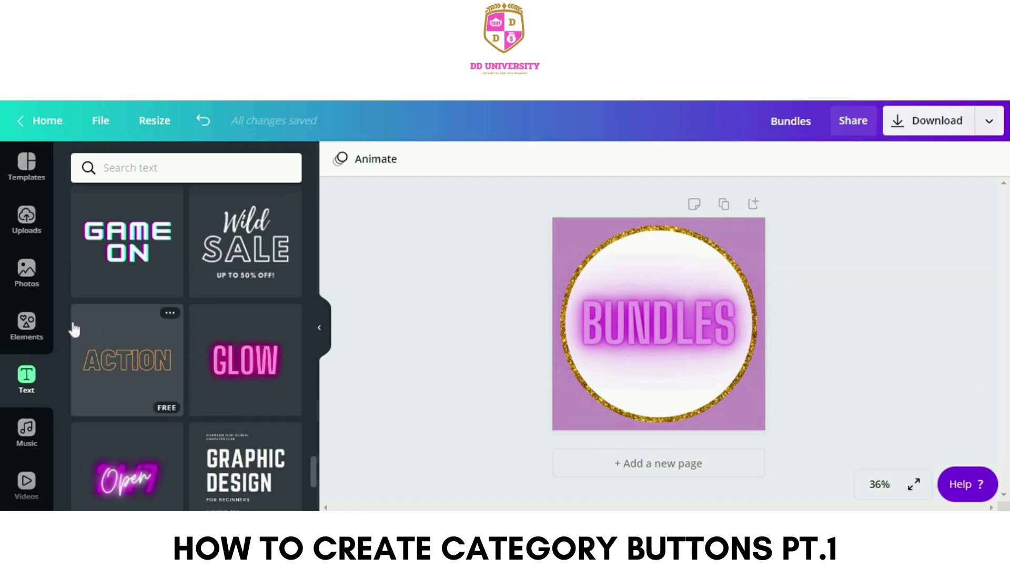
Add a square shape as a wide light purple bar centered in the circle just below the BUNDLES text.
{"action": "left_click", "coordinate": [21, 329]}
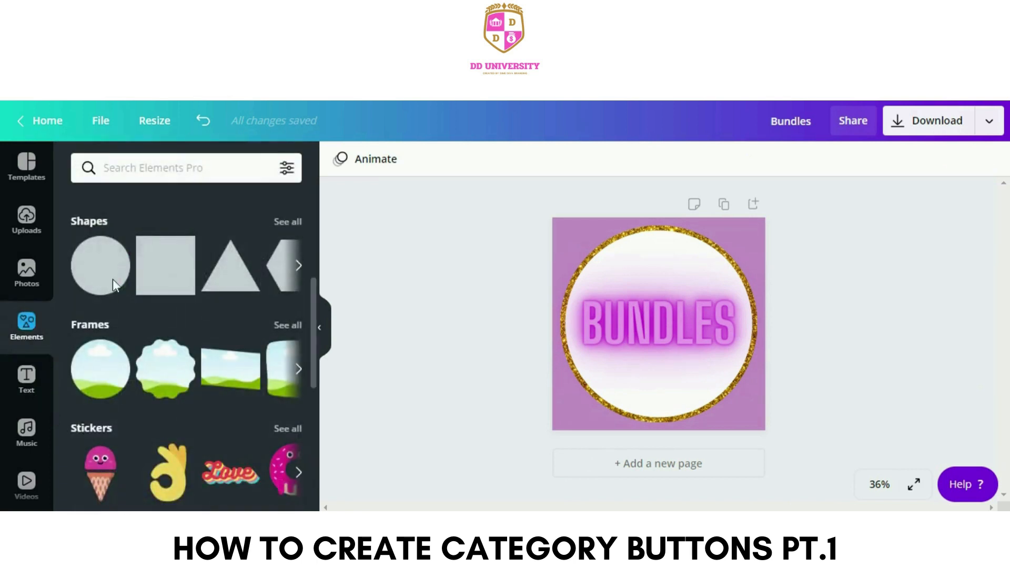
{"action": "left_click", "coordinate": [156, 270]}
{"action": "left_click_drag", "start_coordinate": [680, 287], "coordinate": [658, 356]}
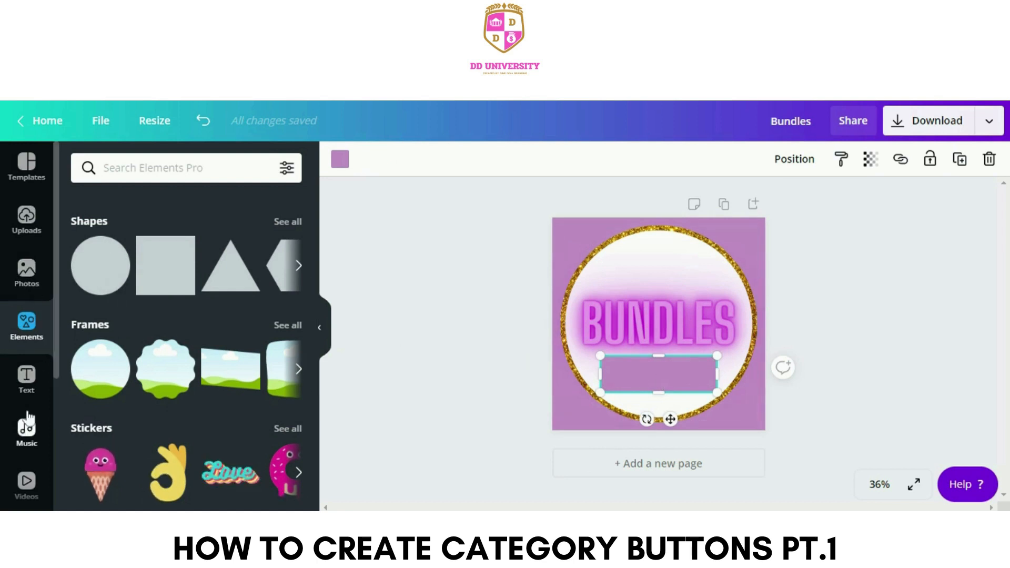
Add a second, slightly smaller rectangle centered on the purple bar and color it white.
{"action": "left_click", "coordinate": [175, 267]}
{"action": "left_click_drag", "start_coordinate": [665, 271], "coordinate": [661, 385]}
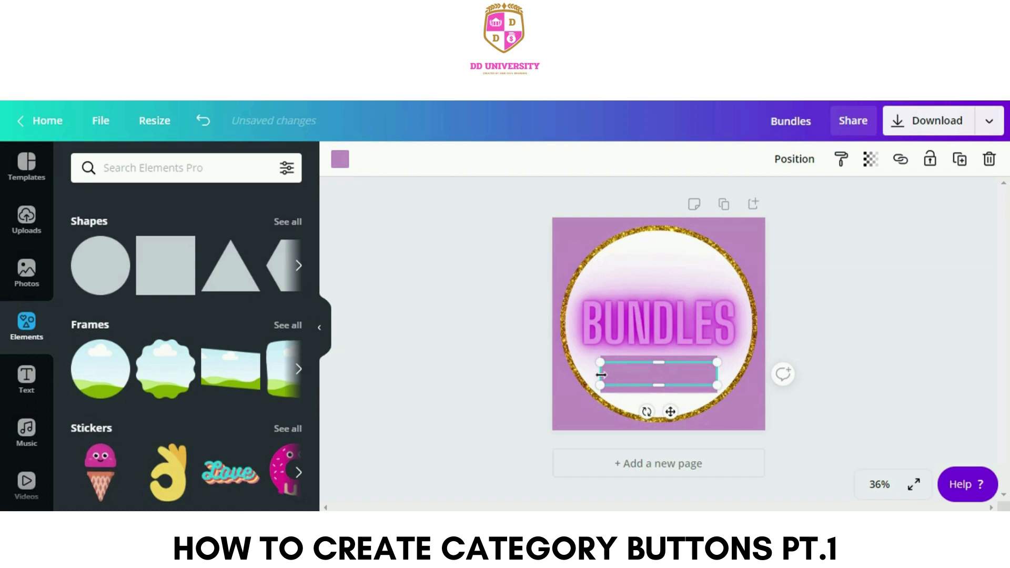
{"action": "left_click_drag", "start_coordinate": [602, 374], "coordinate": [605, 374]}
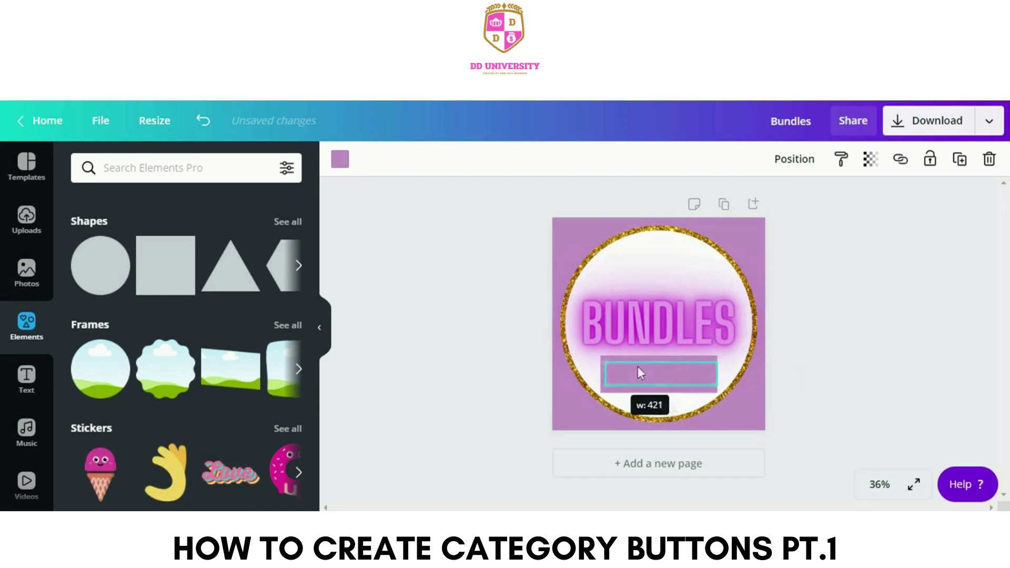
{"action": "left_click_drag", "start_coordinate": [714, 372], "coordinate": [711, 371]}
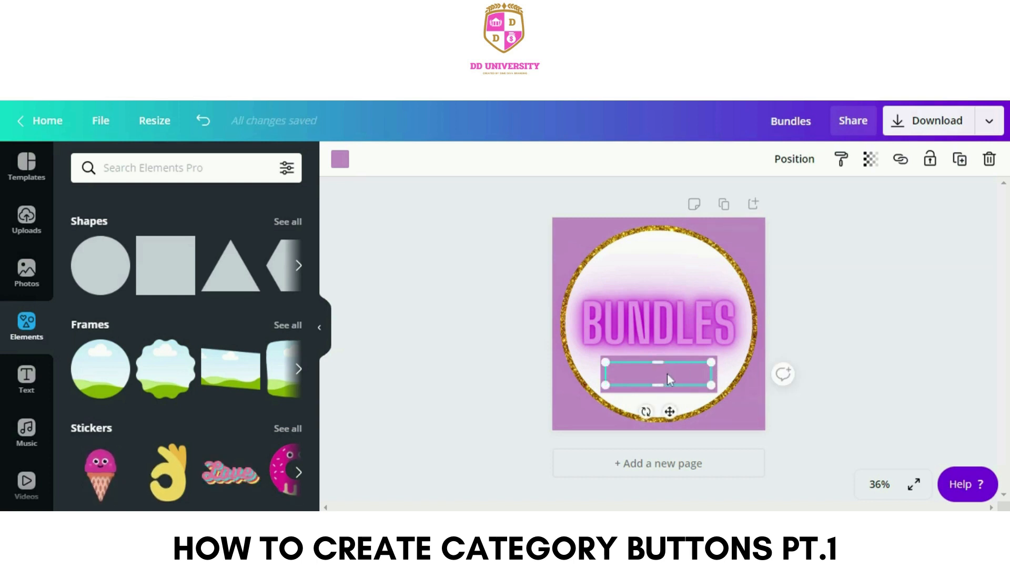
{"action": "left_click_drag", "start_coordinate": [667, 373], "coordinate": [667, 374]}
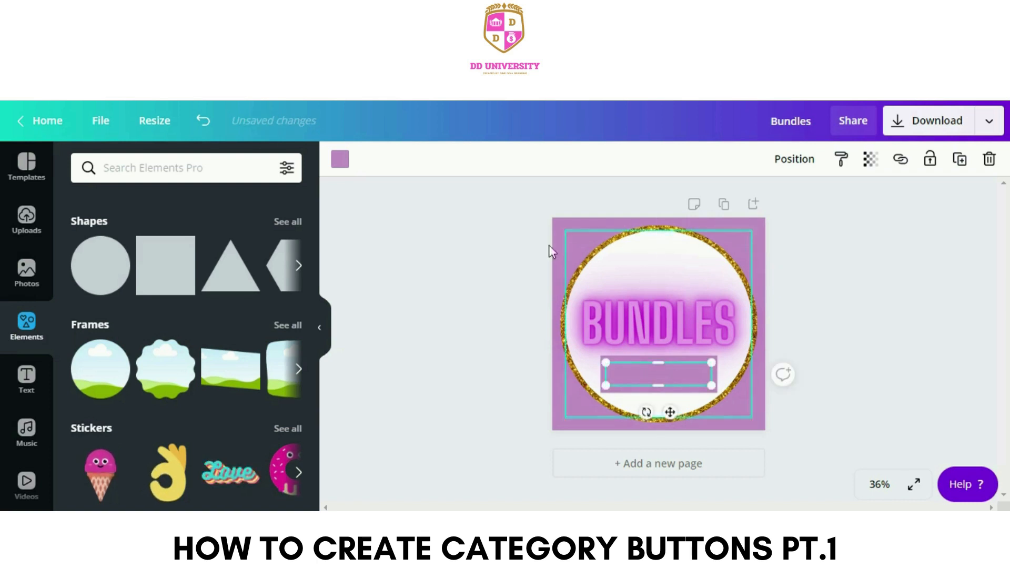
{"action": "left_click", "coordinate": [339, 159]}
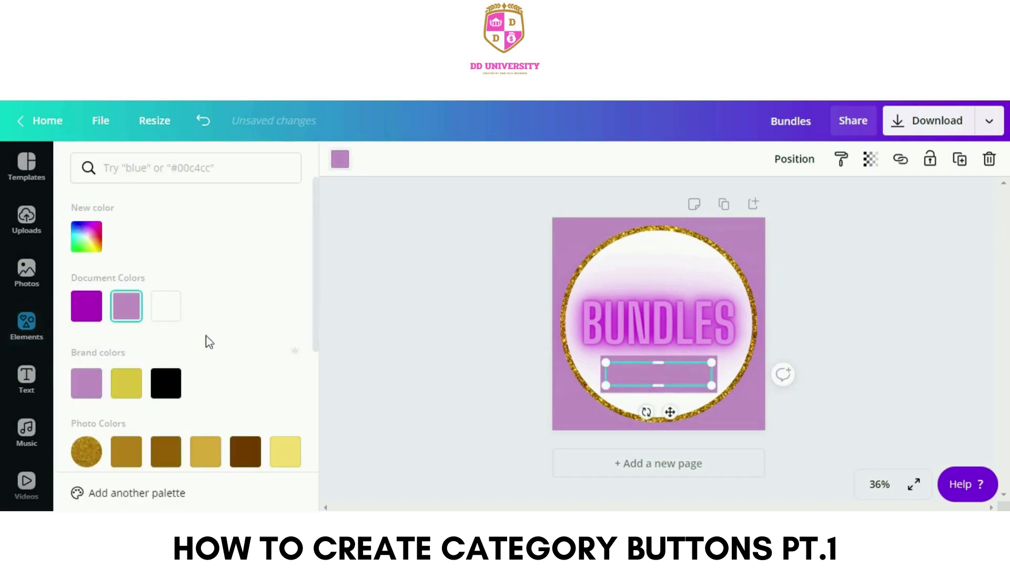
{"action": "left_click", "coordinate": [166, 307]}
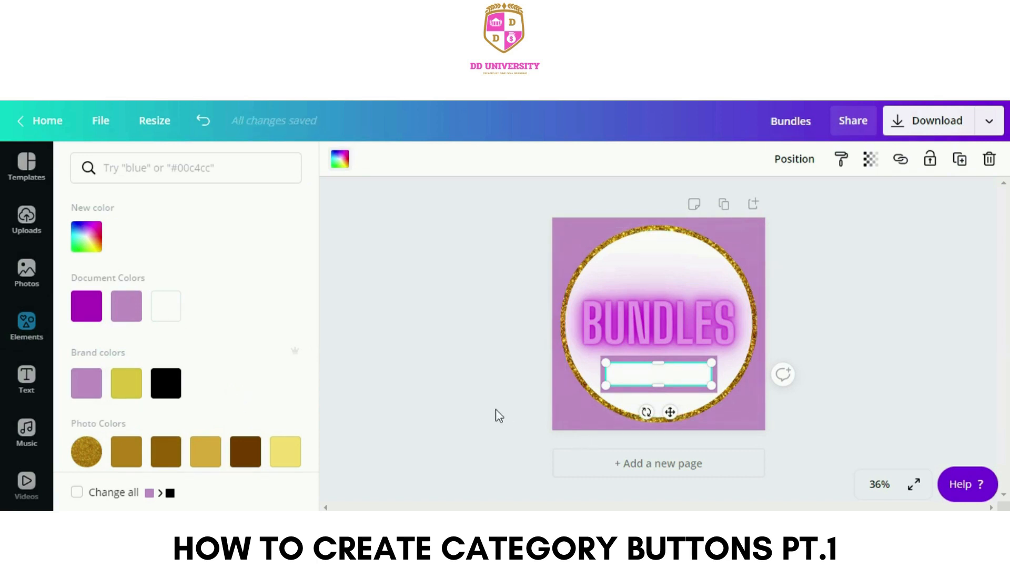
Duplicate the white rectangle, make the copy slightly larger, center it over the original and color it black.
{"action": "left_click", "coordinate": [959, 158]}
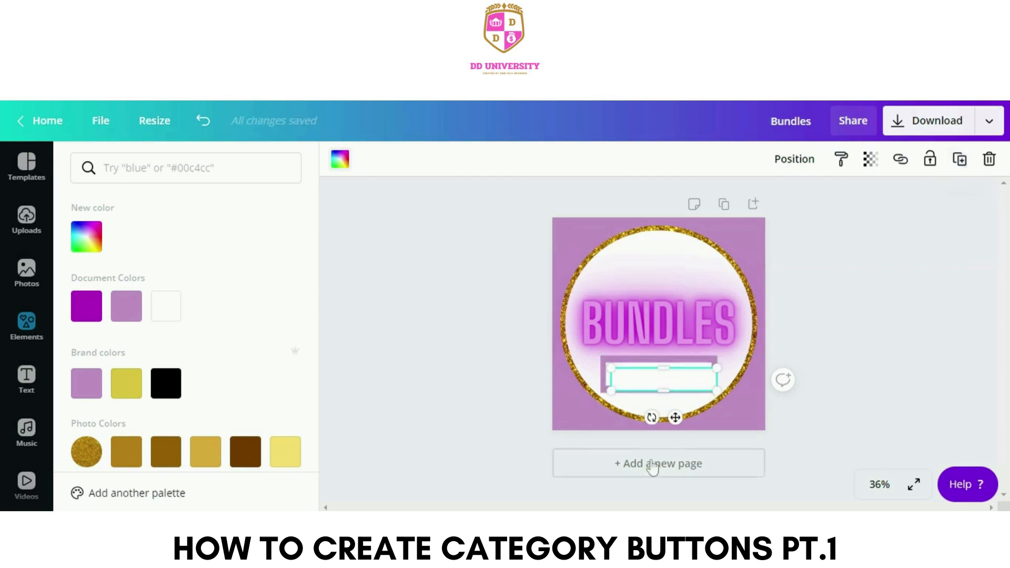
{"action": "left_click_drag", "start_coordinate": [654, 376], "coordinate": [599, 361]}
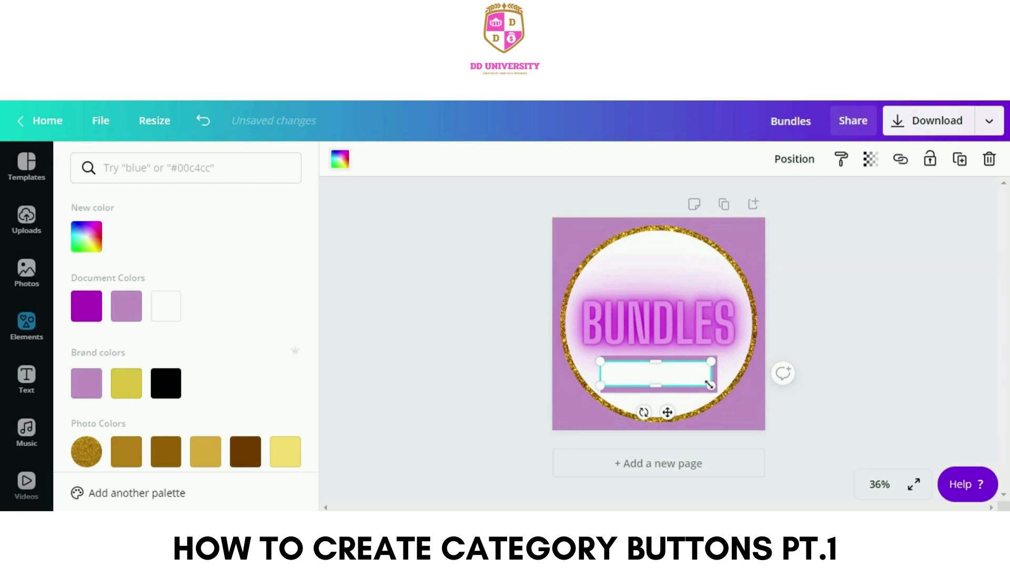
{"action": "left_click_drag", "start_coordinate": [687, 377], "coordinate": [686, 379]}
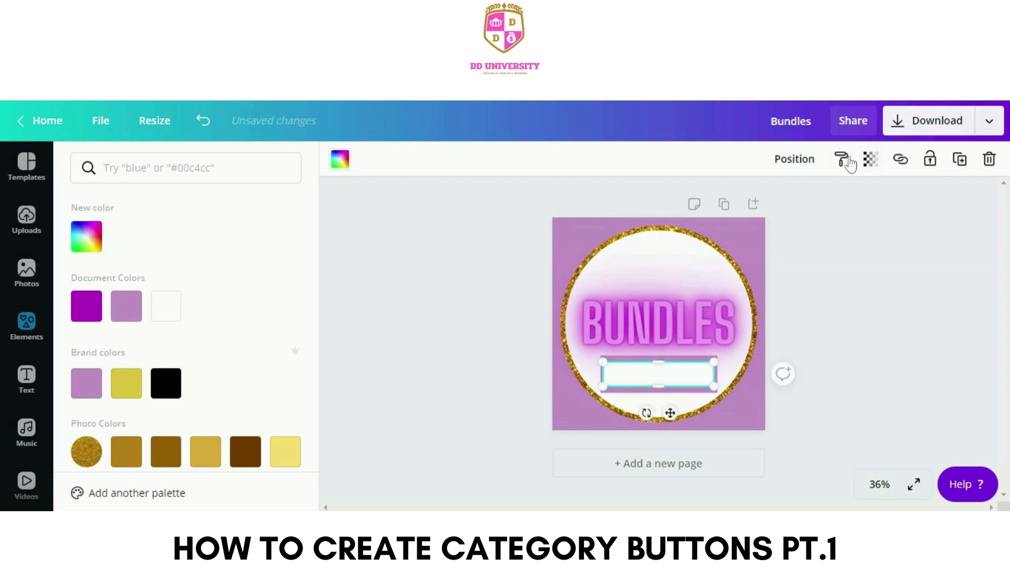
{"action": "left_click", "coordinate": [166, 382]}
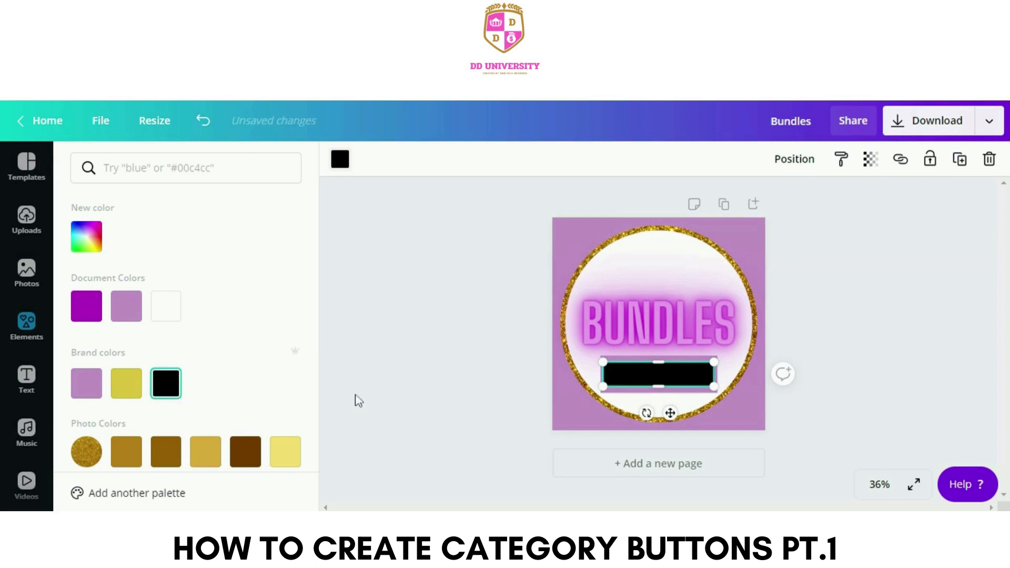
{"action": "left_click", "coordinate": [341, 160]}
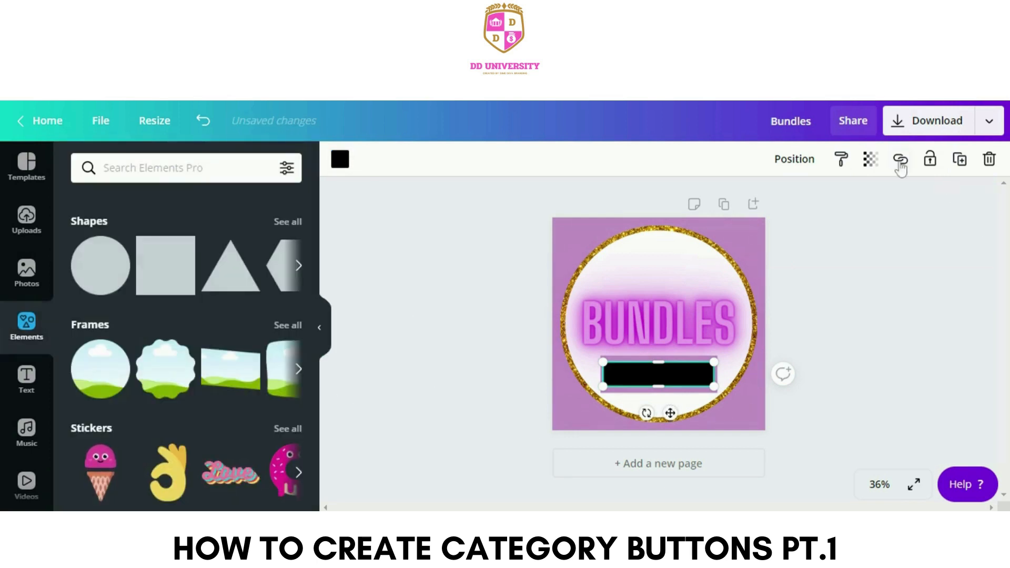
Send the black rectangle one layer backward, behind the white rectangle.
{"action": "left_click", "coordinate": [805, 161]}
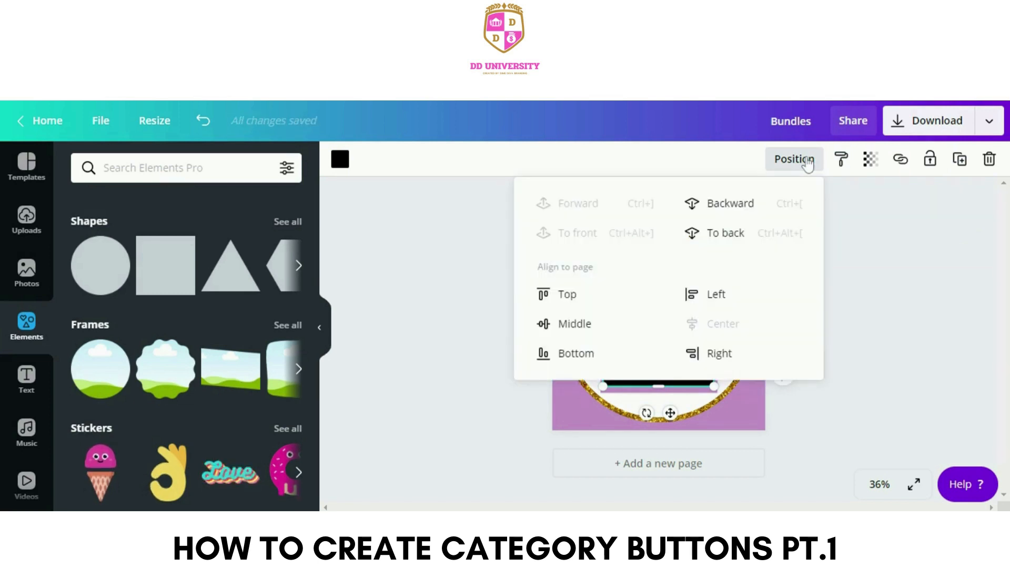
{"action": "left_click", "coordinate": [806, 161]}
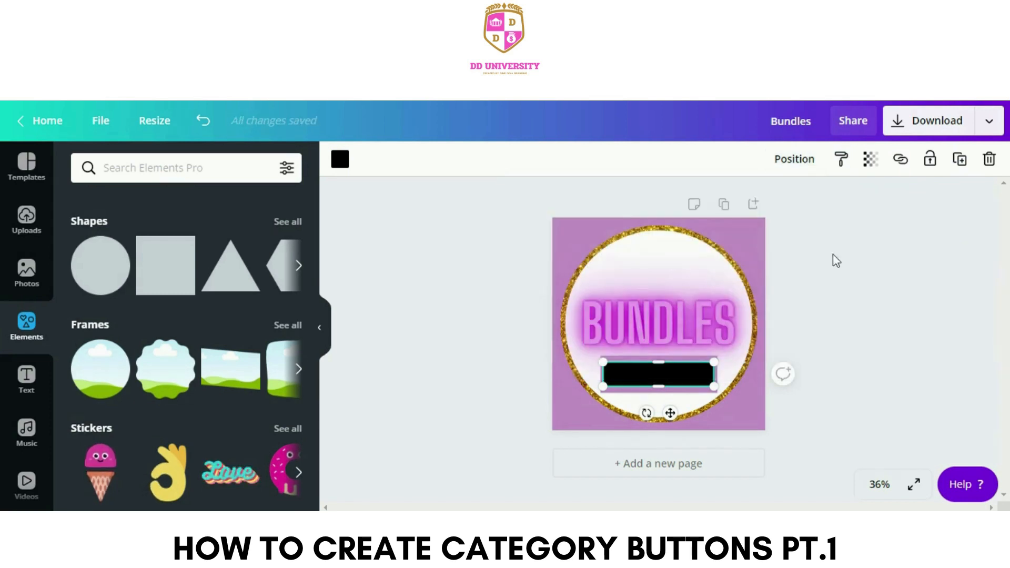
{"action": "left_click", "coordinate": [777, 167]}
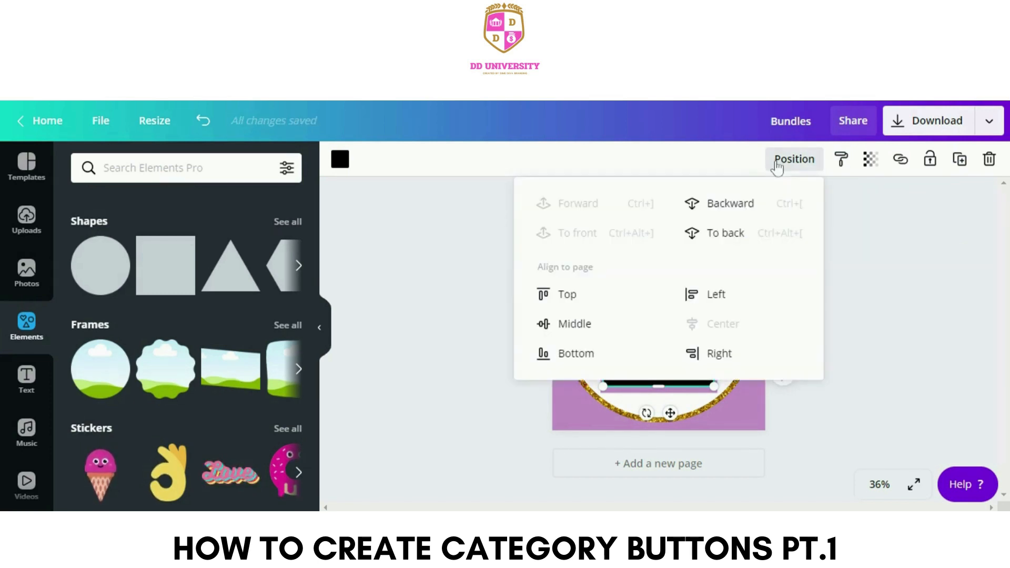
{"action": "left_click", "coordinate": [749, 209]}
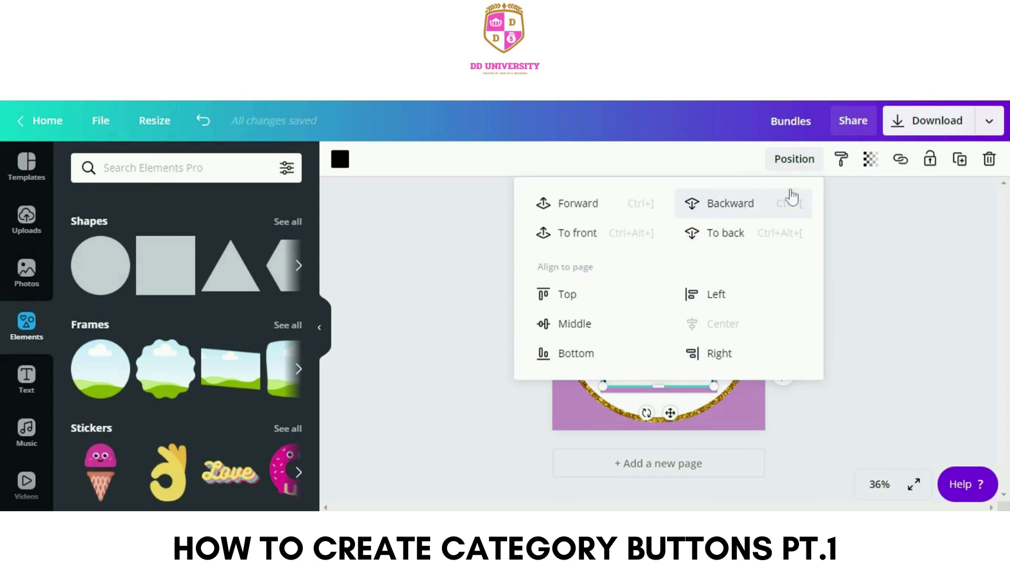
{"action": "left_click", "coordinate": [771, 160]}
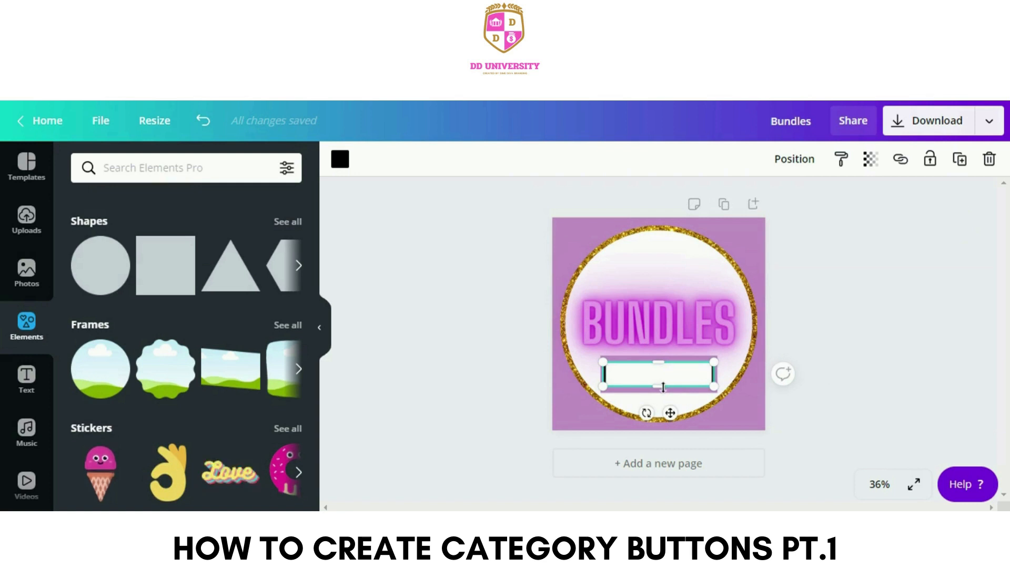
Make the black rectangle slightly taller and center it behind the white one to form an even black border.
{"action": "left_click_drag", "start_coordinate": [663, 388], "coordinate": [663, 394]}
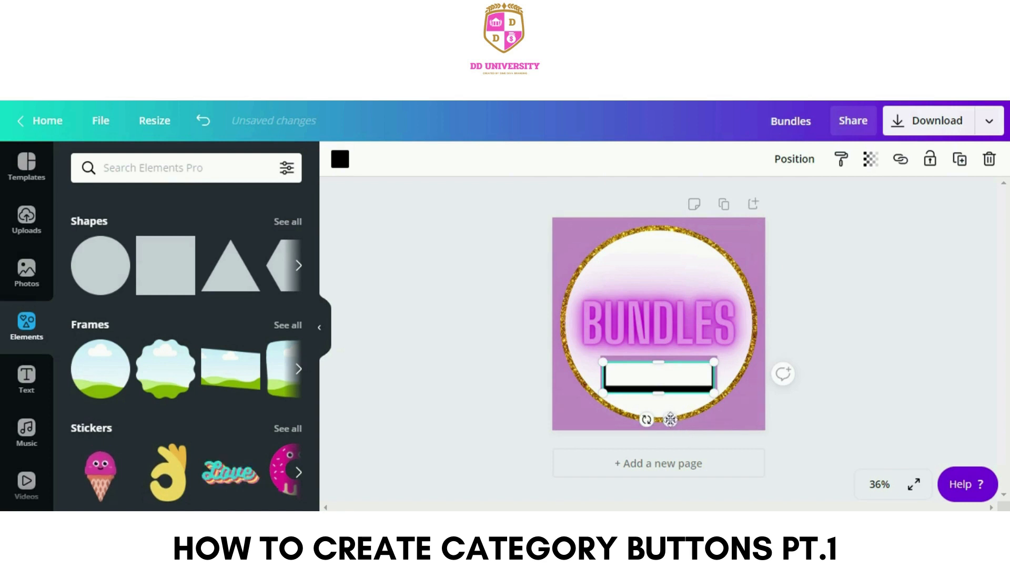
{"action": "left_click_drag", "start_coordinate": [670, 419], "coordinate": [670, 417]}
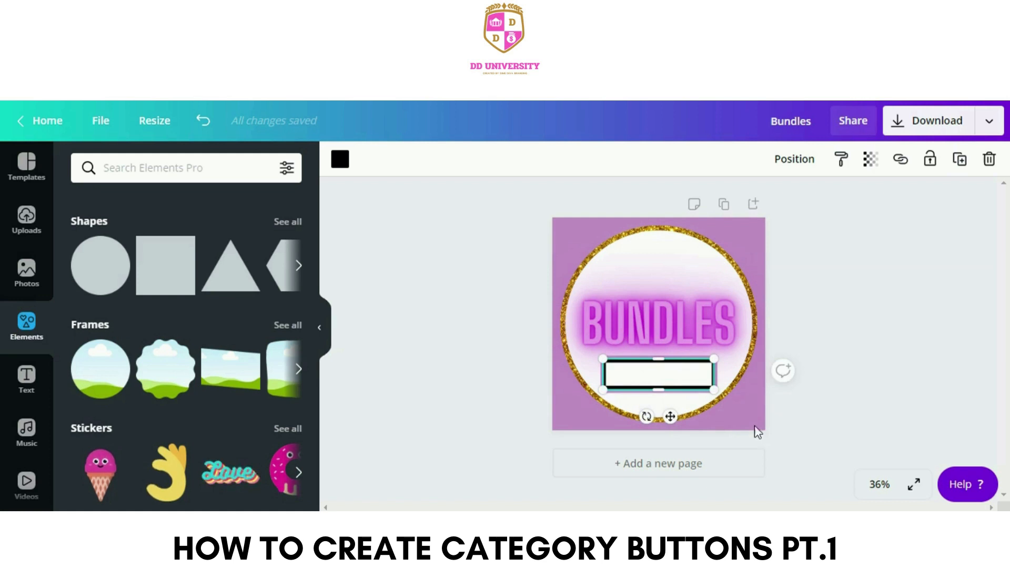
{"action": "left_click", "coordinate": [889, 409]}
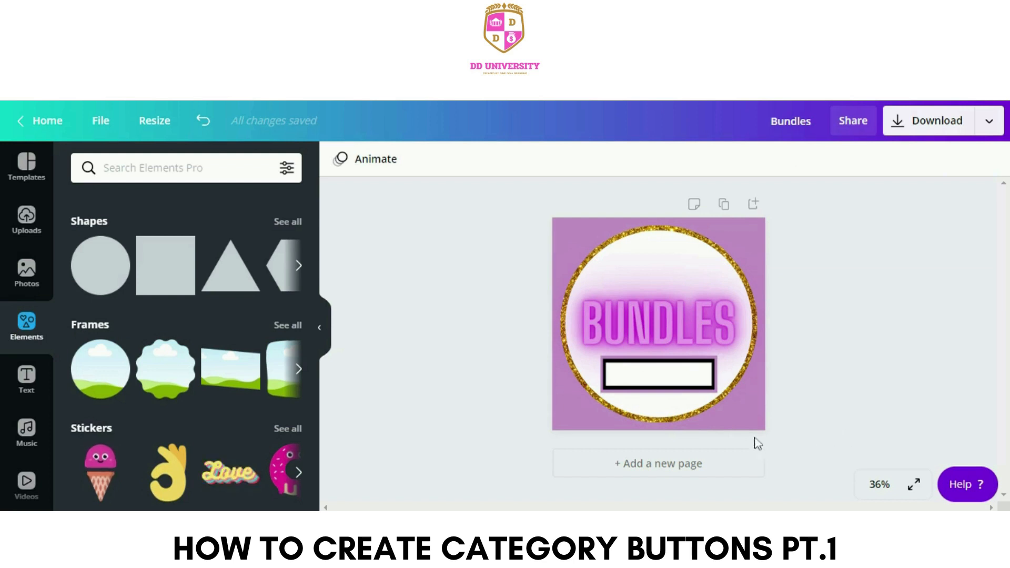
Add a subheading text box to the page from the default text styles.
{"action": "left_click", "coordinate": [26, 378]}
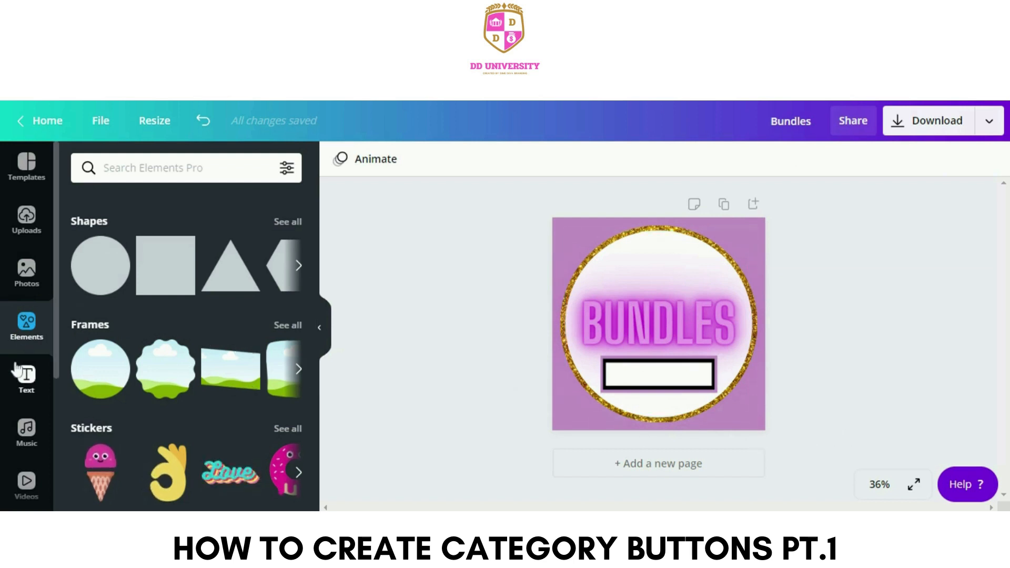
{"action": "scroll", "coordinate": [190, 226], "scroll_direction": "up", "scroll_amount": 15}
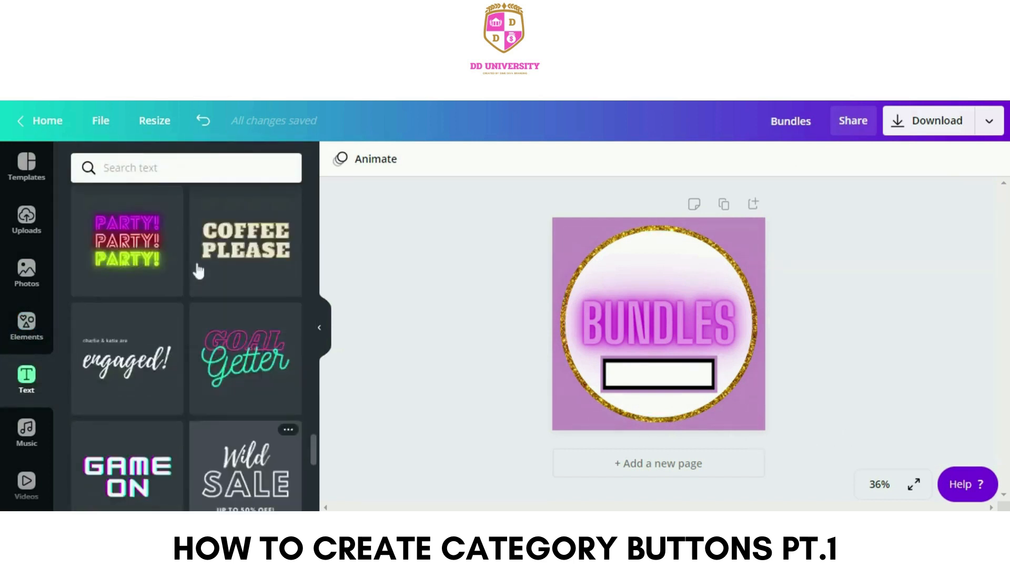
{"action": "scroll", "coordinate": [187, 236], "scroll_direction": "up", "scroll_amount": 4}
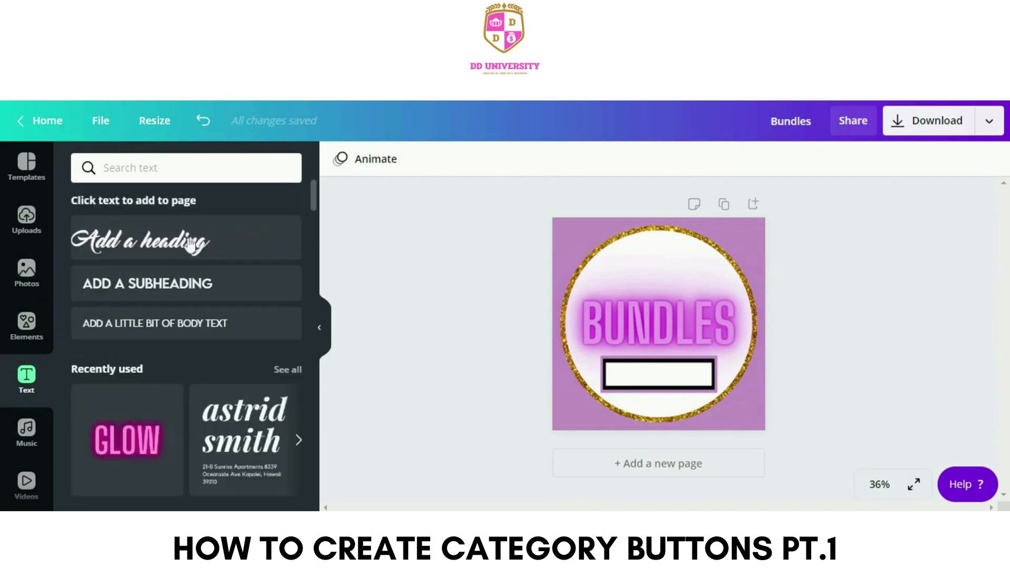
{"action": "left_click", "coordinate": [169, 285]}
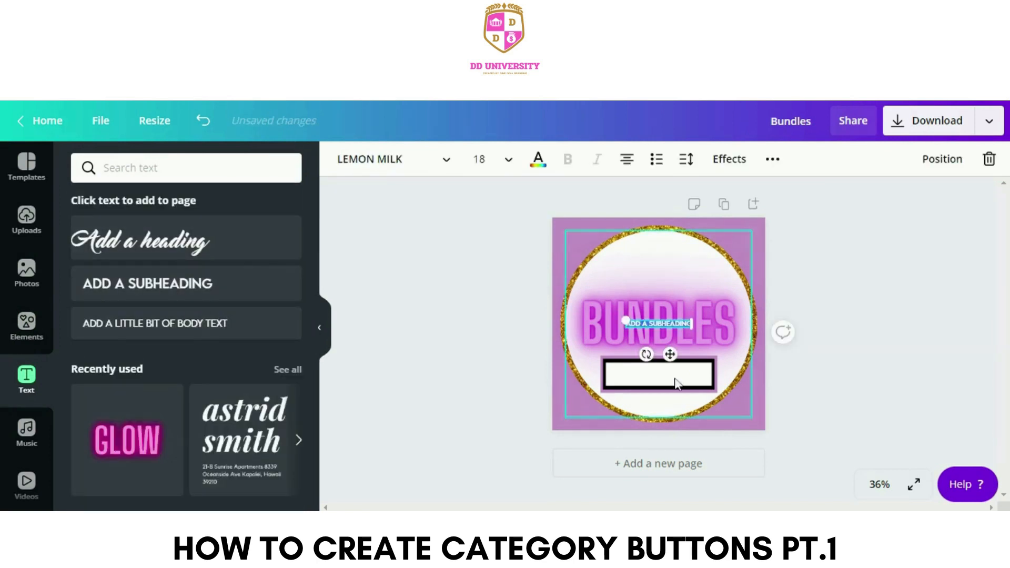
Enter "SHOP NOW" in the new text box and fit it centered inside the white label bar at about size 34.8.
{"action": "type", "text": "SHOP"}
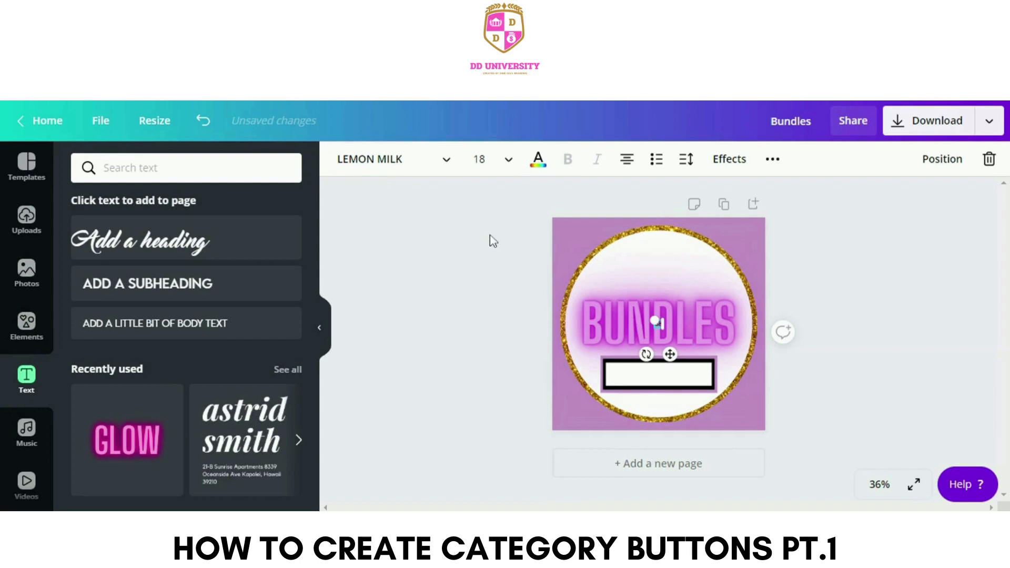
{"action": "type", "text": " NOW"}
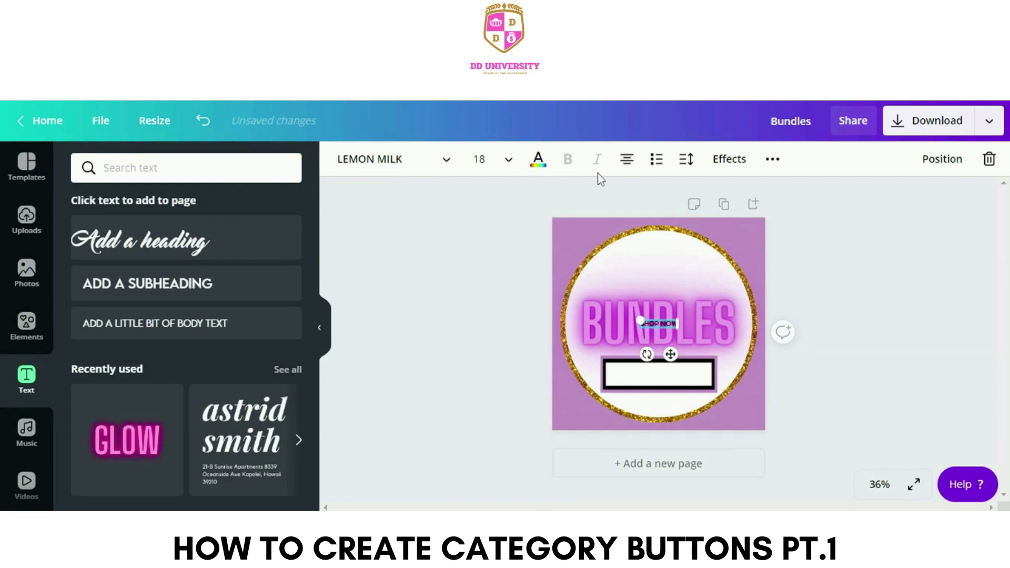
{"action": "left_click_drag", "start_coordinate": [671, 356], "coordinate": [673, 403]}
{"action": "left_click_drag", "start_coordinate": [640, 370], "coordinate": [603, 366]}
{"action": "left_click_drag", "start_coordinate": [654, 402], "coordinate": [665, 406]}
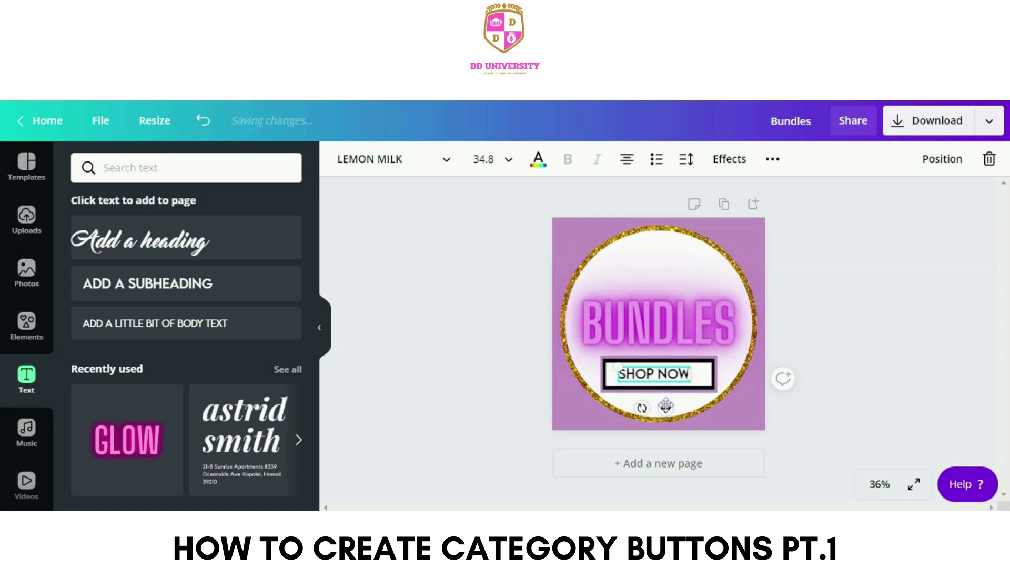
{"action": "left_click_drag", "start_coordinate": [666, 408], "coordinate": [670, 405]}
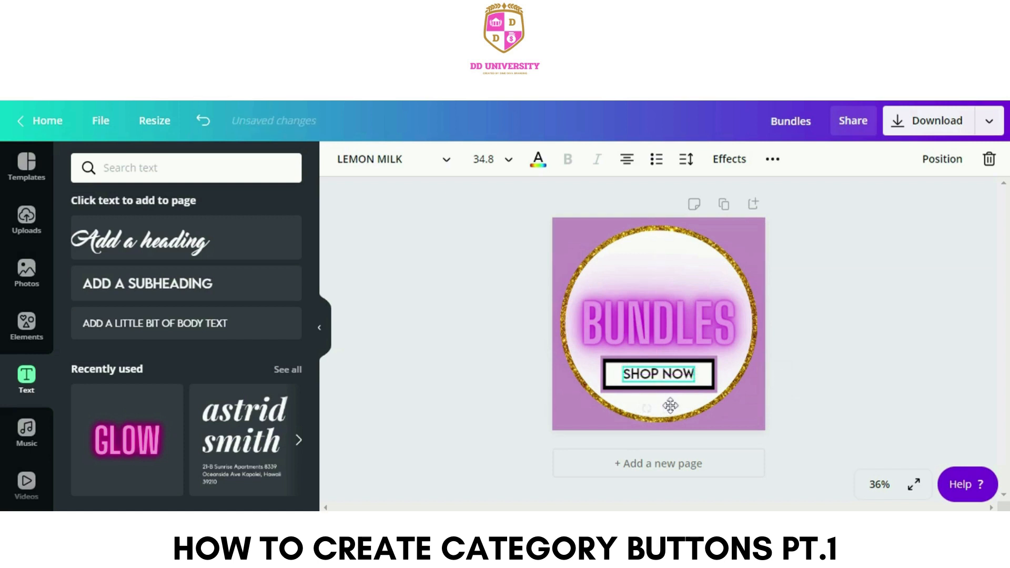
Change the "SHOP NOW" text to the Poppins Medium font in uppercase.
{"action": "left_click", "coordinate": [450, 167]}
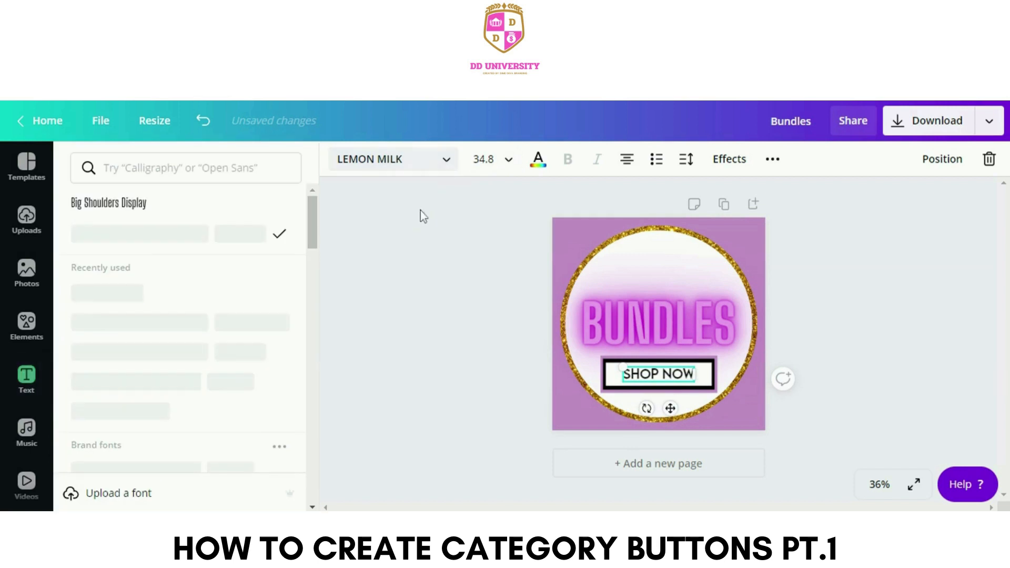
{"action": "left_click", "coordinate": [215, 357]}
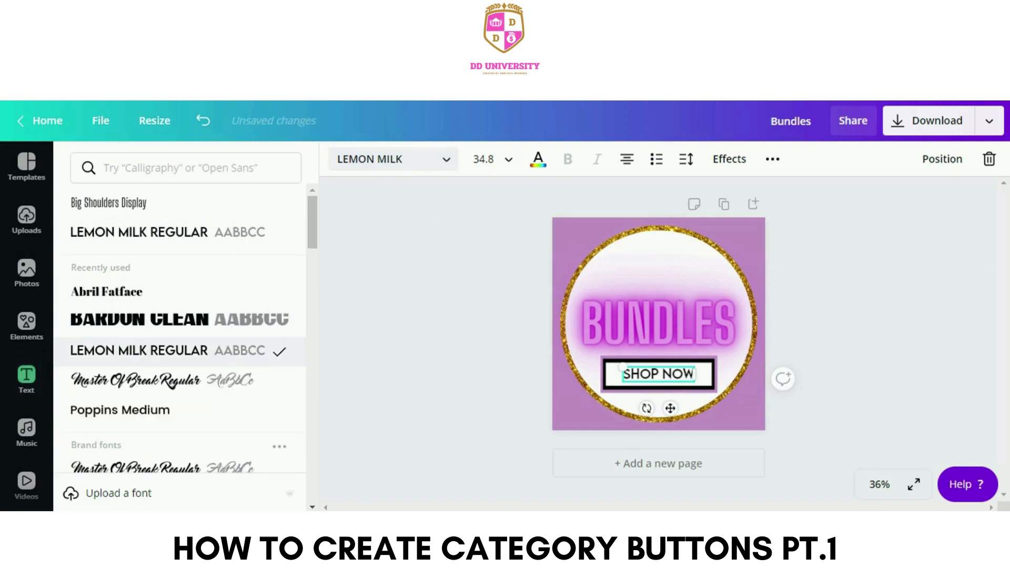
{"action": "left_click", "coordinate": [191, 410]}
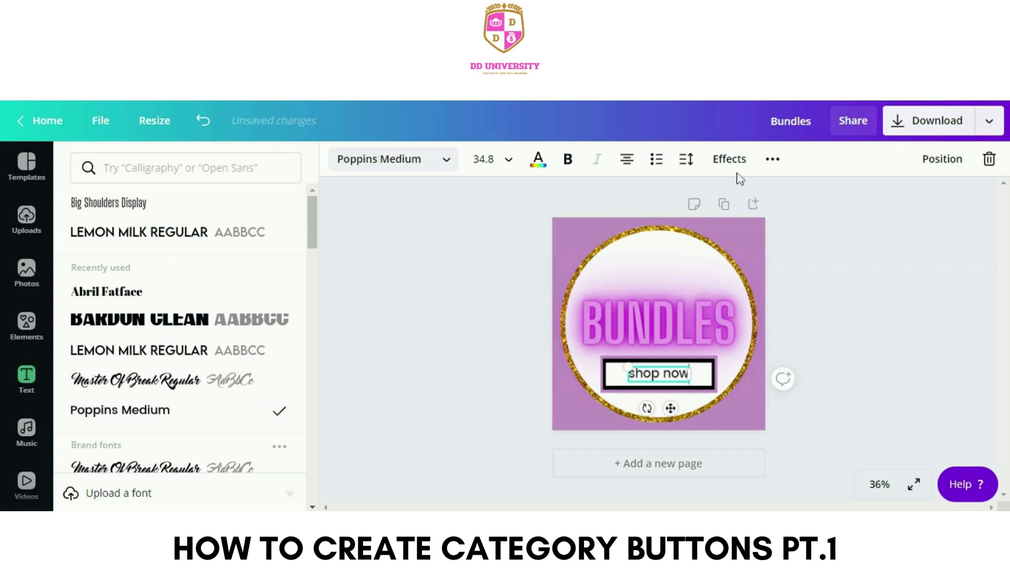
{"action": "left_click", "coordinate": [772, 160]}
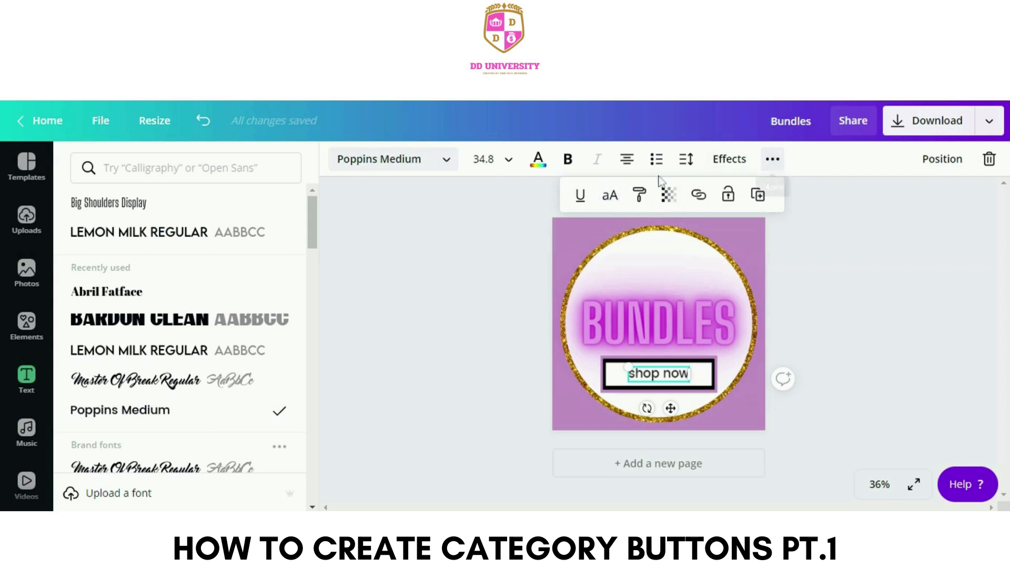
{"action": "left_click", "coordinate": [609, 195]}
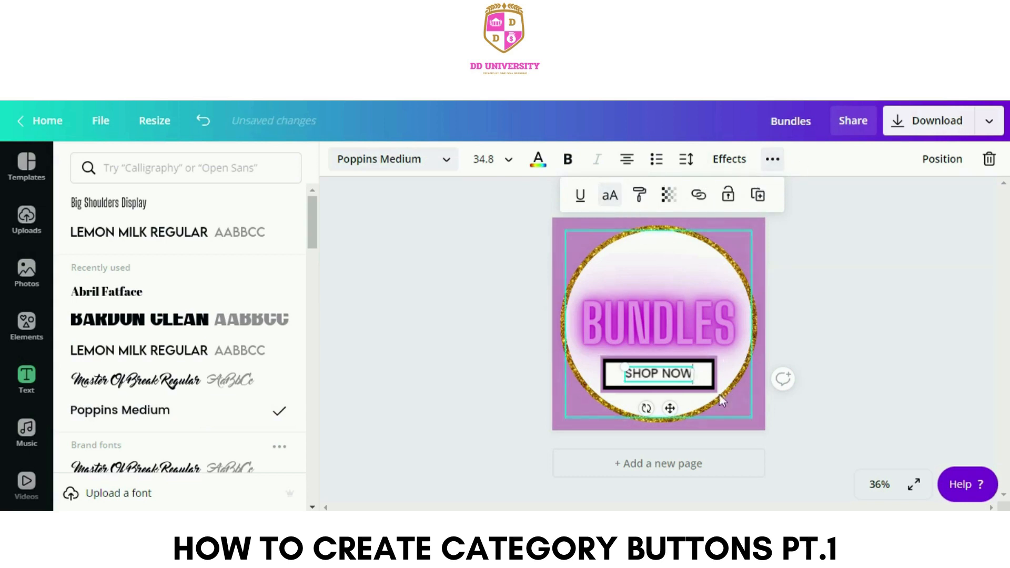
Set the "SHOP NOW" font size to 42 and recenter the text inside the label bar.
{"action": "left_click", "coordinate": [502, 159]}
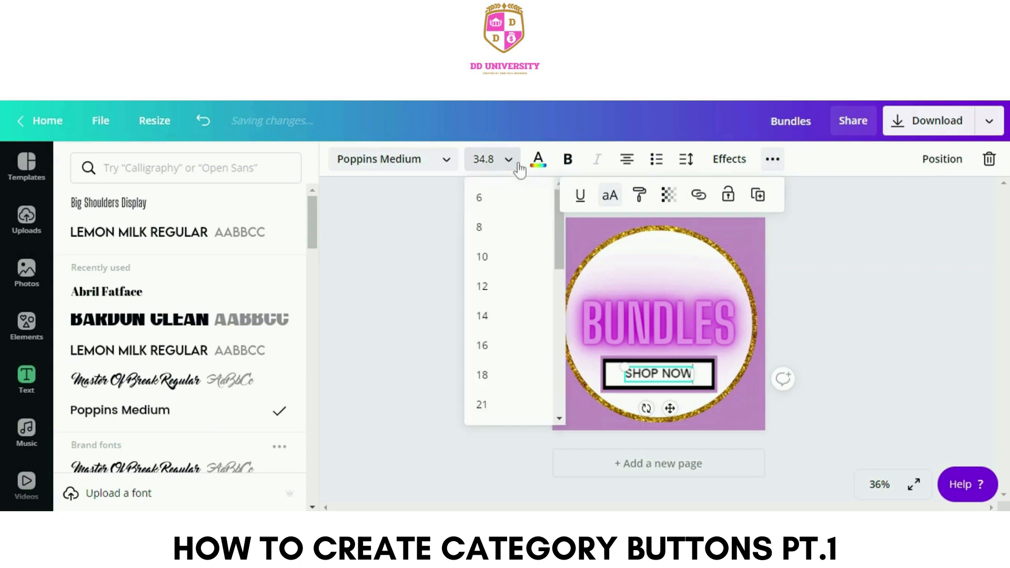
{"action": "scroll", "coordinate": [510, 339], "scroll_direction": "down", "scroll_amount": 4}
{"action": "left_click", "coordinate": [507, 334]}
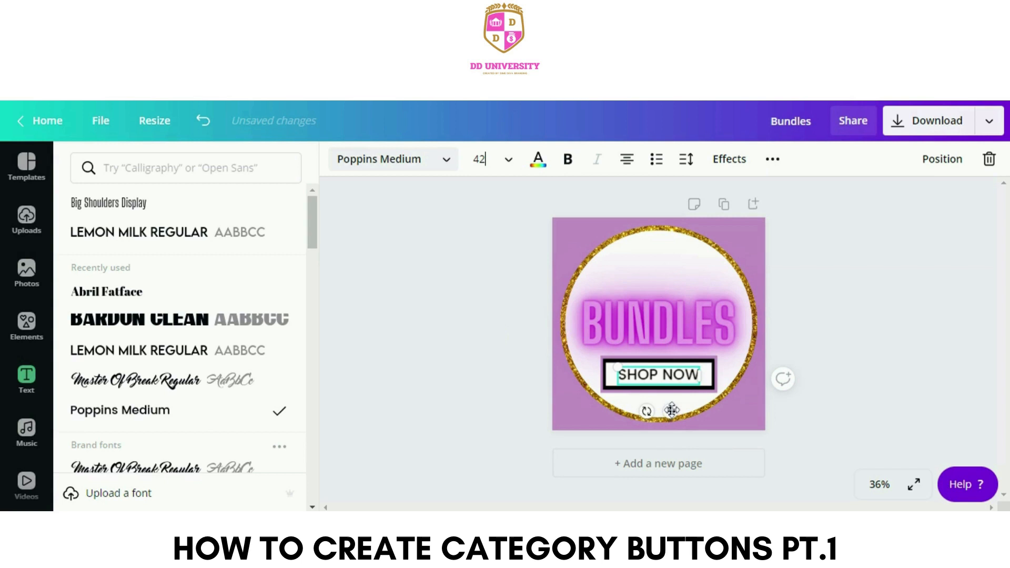
{"action": "left_click_drag", "start_coordinate": [672, 409], "coordinate": [671, 412]}
{"action": "left_click", "coordinate": [867, 388]}
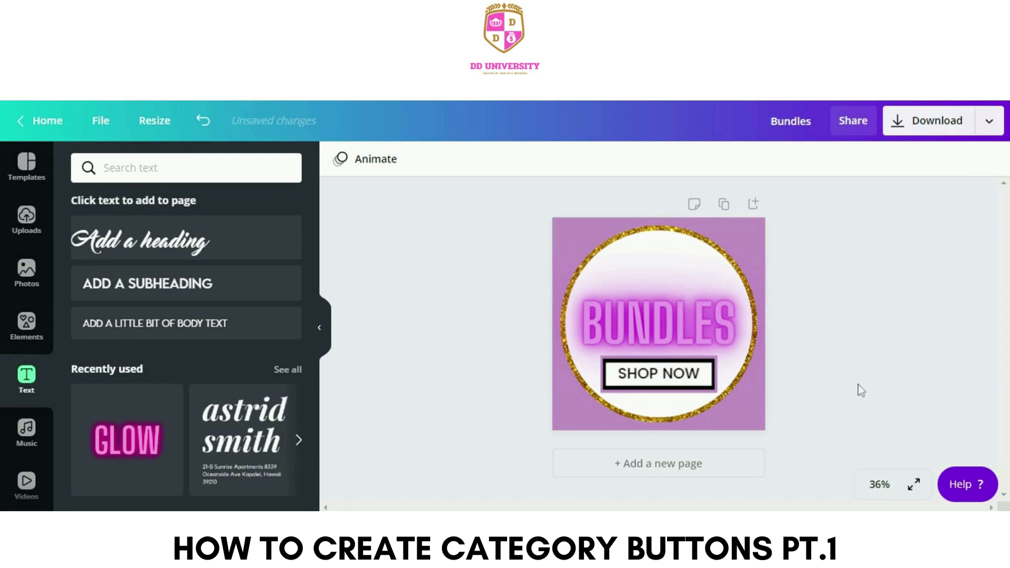
Delete the black rectangle around the label bar and move the "BUNDLES" text up slightly, keeping it horizontally centered.
{"action": "left_click", "coordinate": [713, 391]}
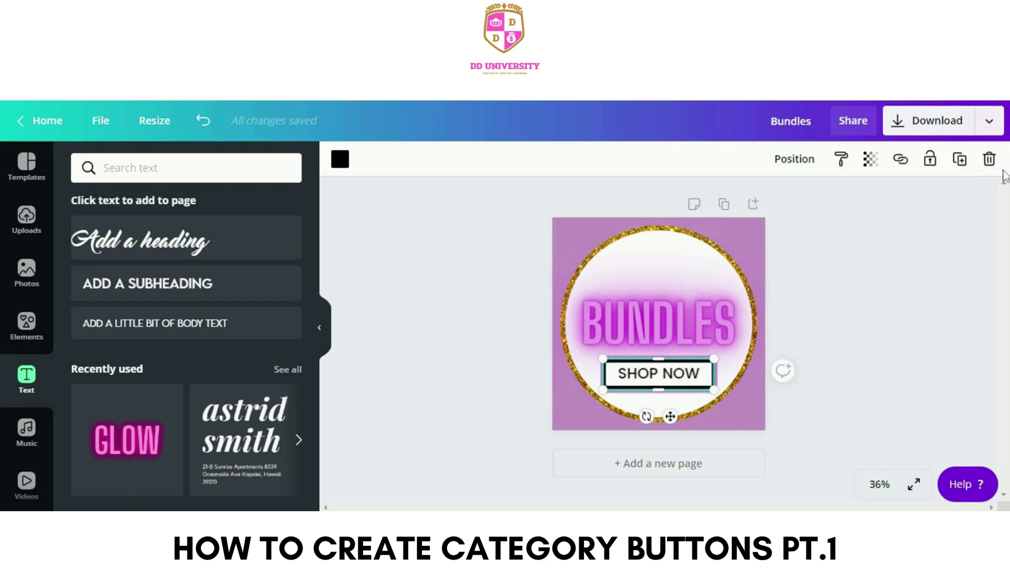
{"action": "left_click", "coordinate": [989, 159]}
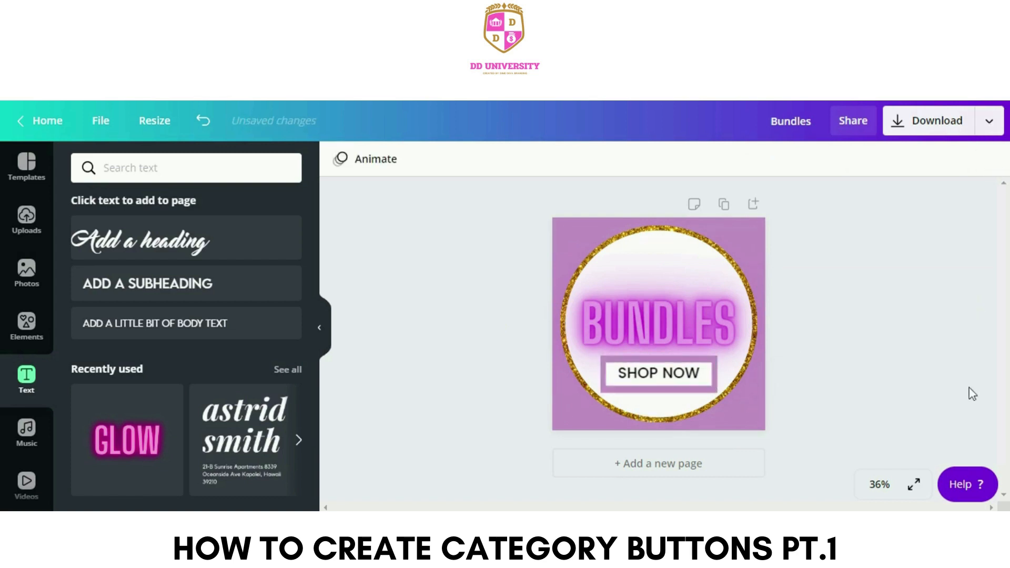
{"action": "left_click_drag", "start_coordinate": [679, 326], "coordinate": [674, 313]}
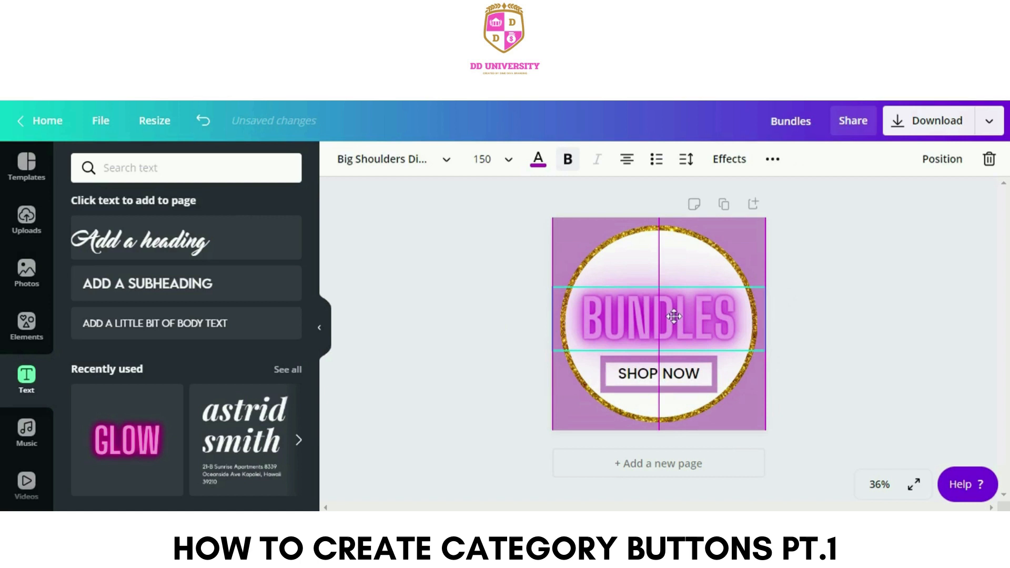
{"action": "left_click", "coordinate": [938, 358]}
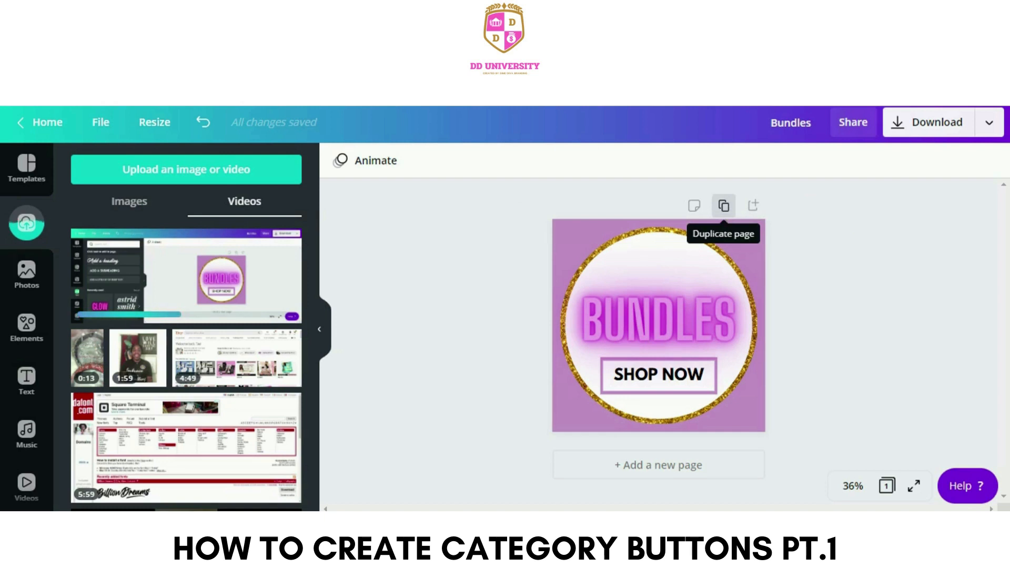
Duplicate the finished button page twice to make three identical pages.
{"action": "left_click", "coordinate": [724, 207]}
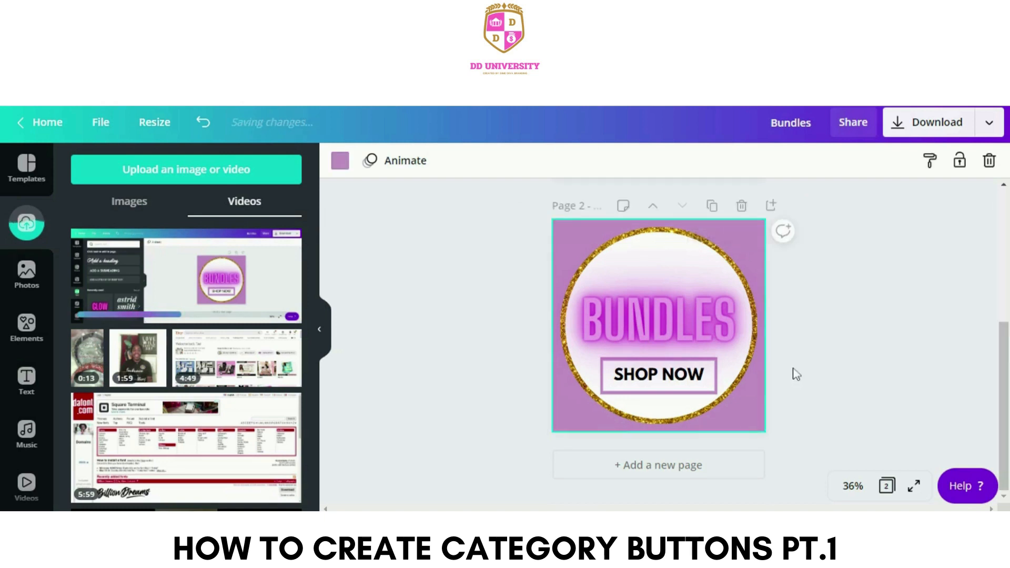
{"action": "scroll", "coordinate": [796, 374], "scroll_direction": "up", "scroll_amount": 4}
{"action": "scroll", "coordinate": [796, 374], "scroll_direction": "down", "scroll_amount": 3}
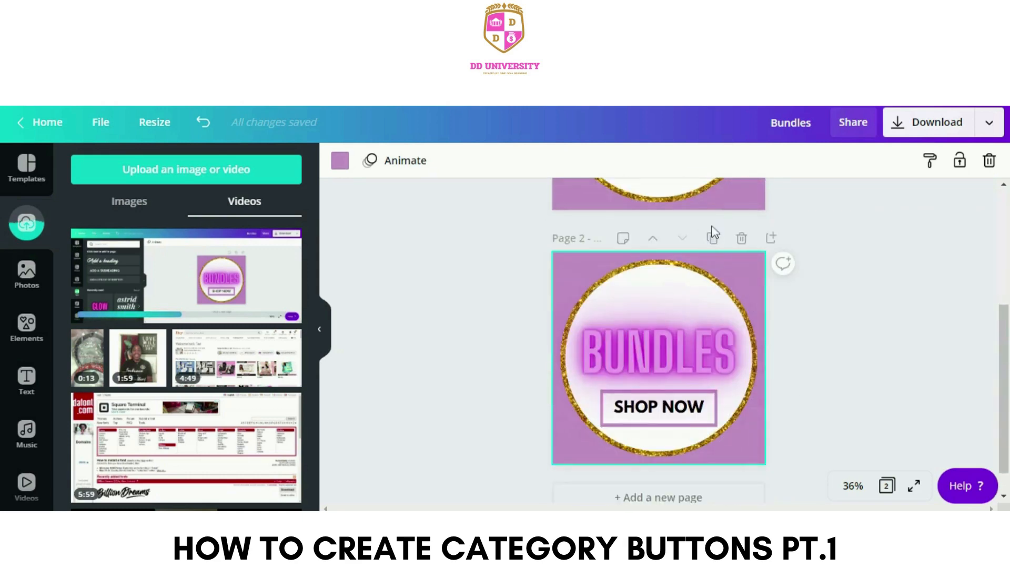
{"action": "left_click", "coordinate": [712, 238]}
{"action": "scroll", "coordinate": [815, 378], "scroll_direction": "up", "scroll_amount": 5}
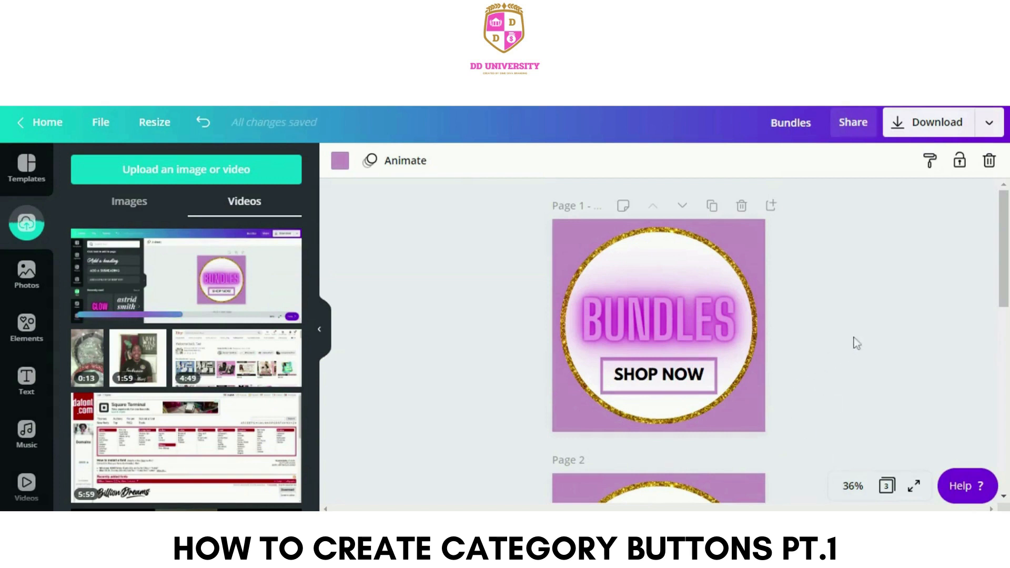
Replace the "BUNDLES" text on page 2 with "WIGS".
{"action": "scroll", "coordinate": [865, 339], "scroll_direction": "down", "scroll_amount": 5}
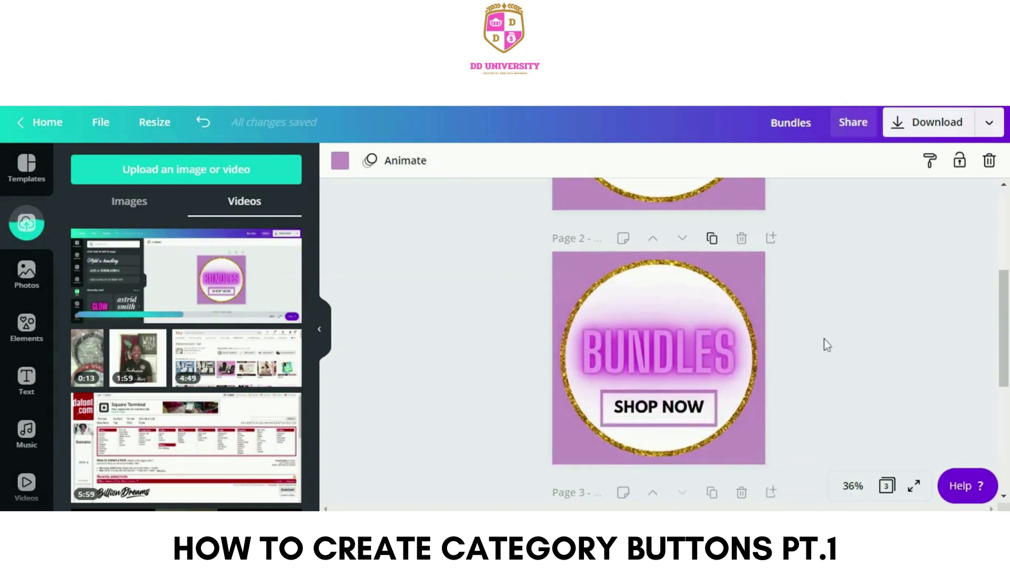
{"action": "left_click", "coordinate": [729, 352]}
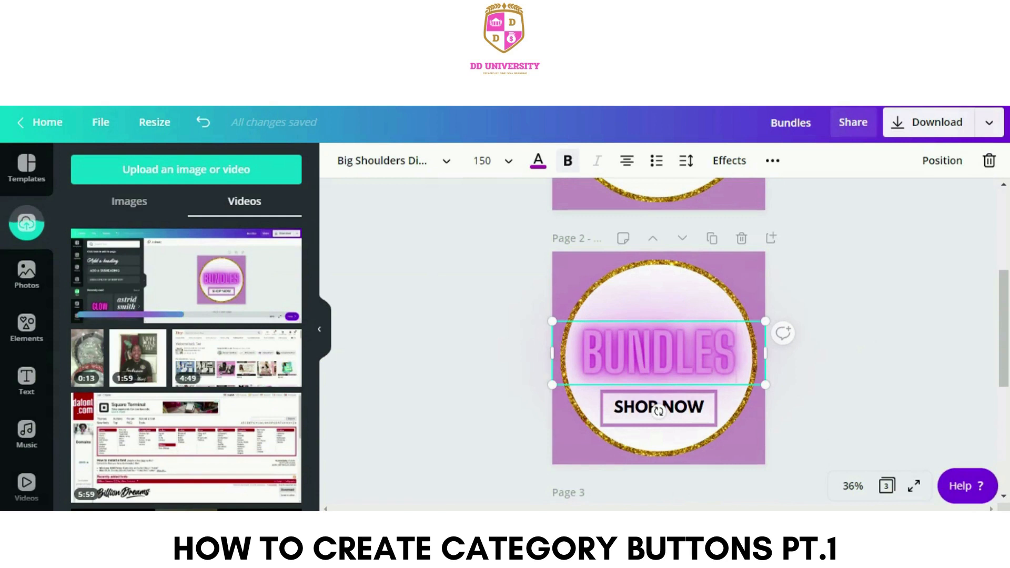
{"action": "double_click", "coordinate": [726, 352]}
{"action": "type", "text": "WIGS"}
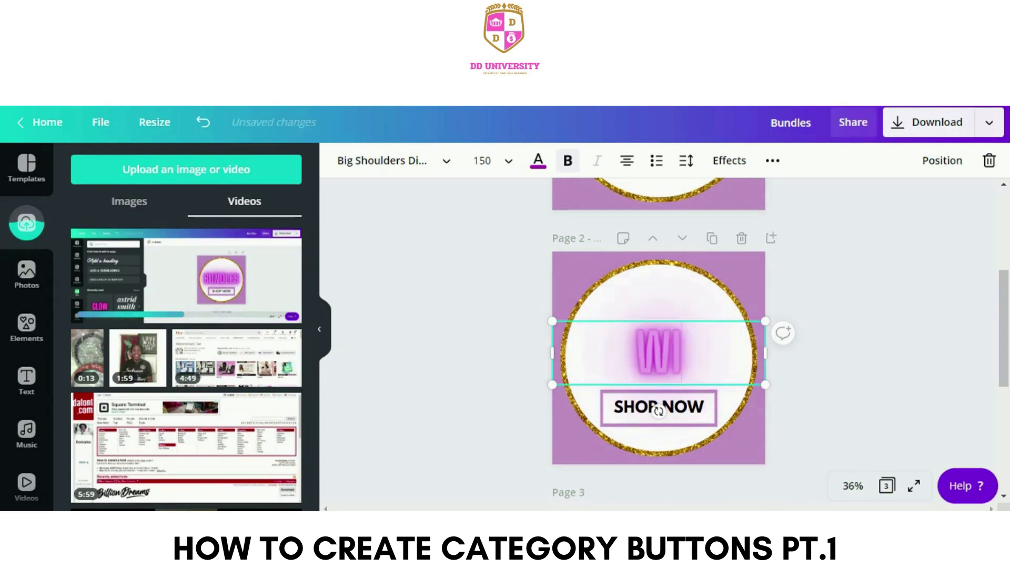
{"action": "left_click", "coordinate": [851, 359]}
Replace the "BUNDLES" text on page 3 with "LASHES".
{"action": "scroll", "coordinate": [851, 360], "scroll_direction": "down", "scroll_amount": 5}
{"action": "left_click", "coordinate": [703, 326]}
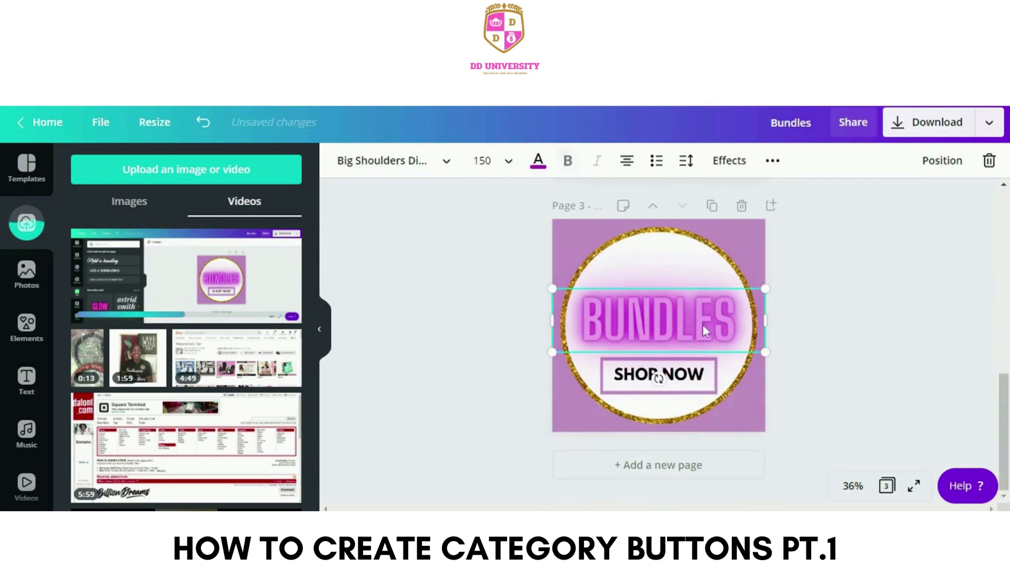
{"action": "double_click", "coordinate": [703, 326]}
{"action": "type", "text": "LASHES"}
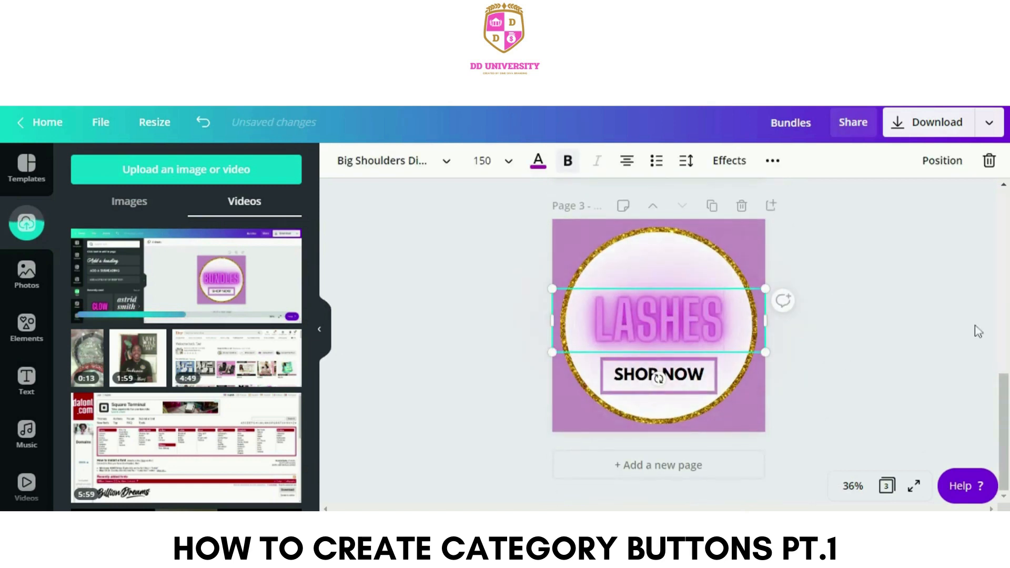
{"action": "left_click", "coordinate": [944, 360]}
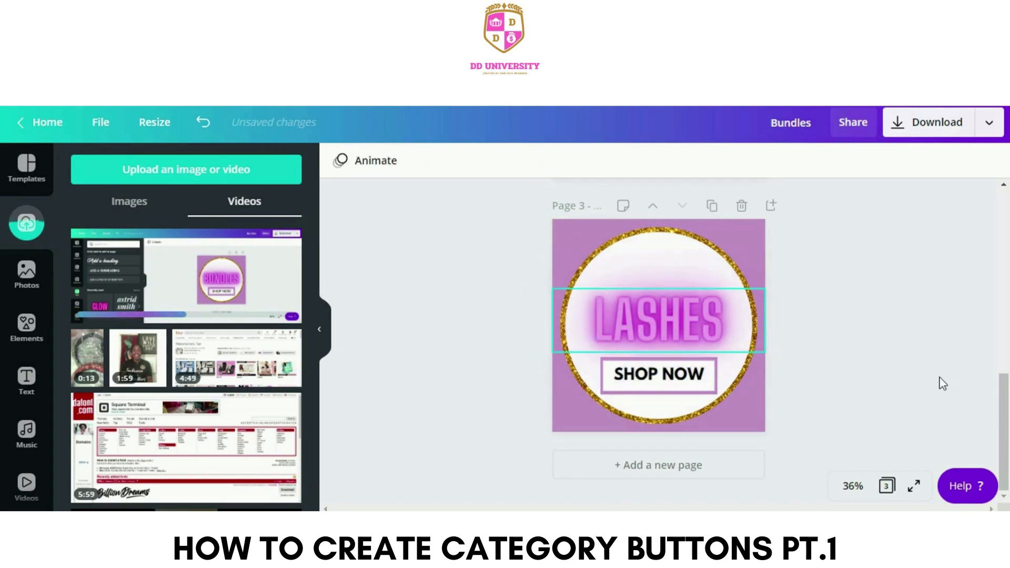
Open the download settings with PNG as the file type and select all three pages.
{"action": "left_click", "coordinate": [902, 121]}
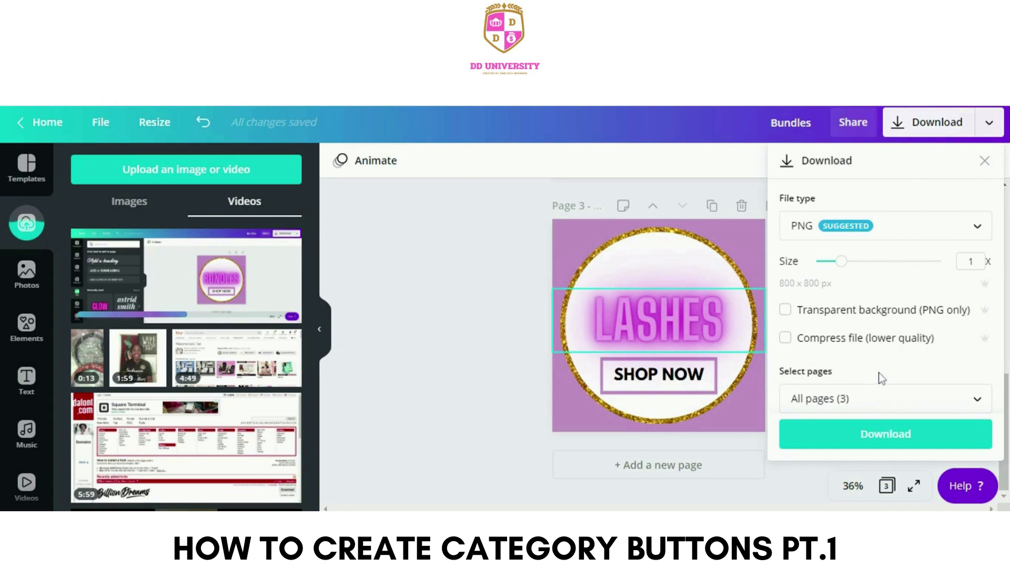
{"action": "left_click", "coordinate": [882, 402]}
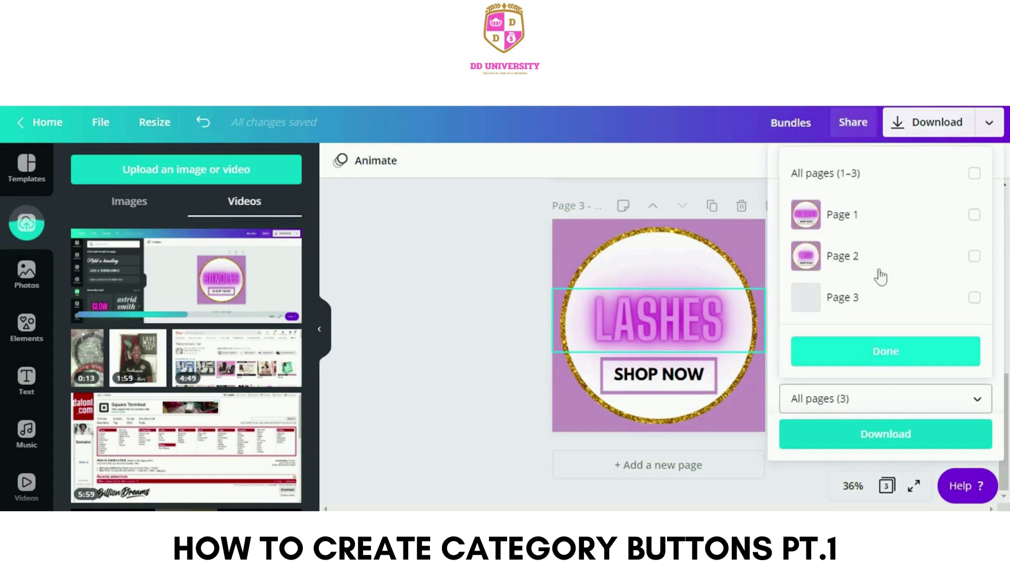
{"action": "left_click", "coordinate": [974, 174]}
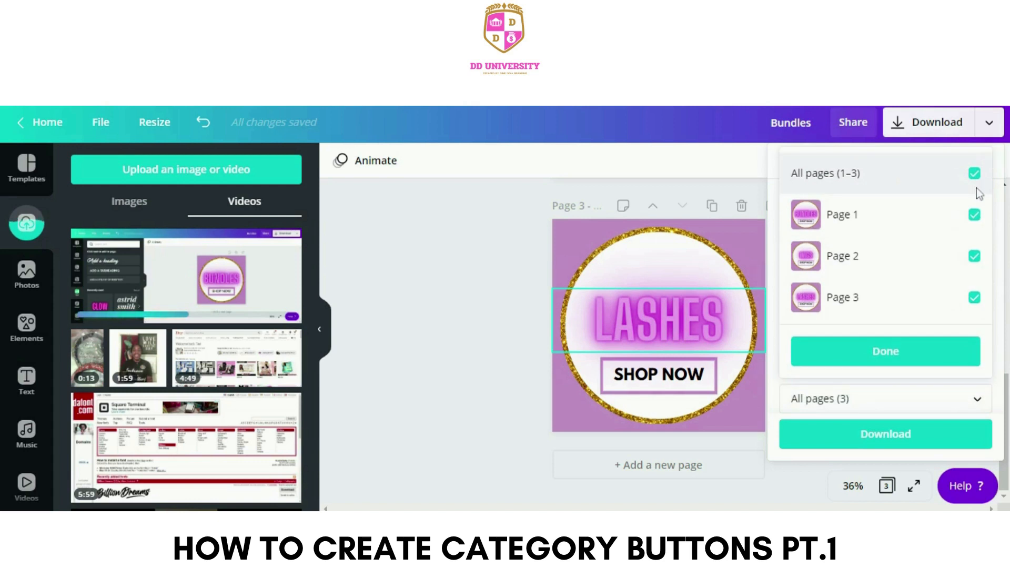
Clear the all-pages selection and try choosing pages 1, 2 and 3 individually for the download.
{"action": "left_click", "coordinate": [973, 174]}
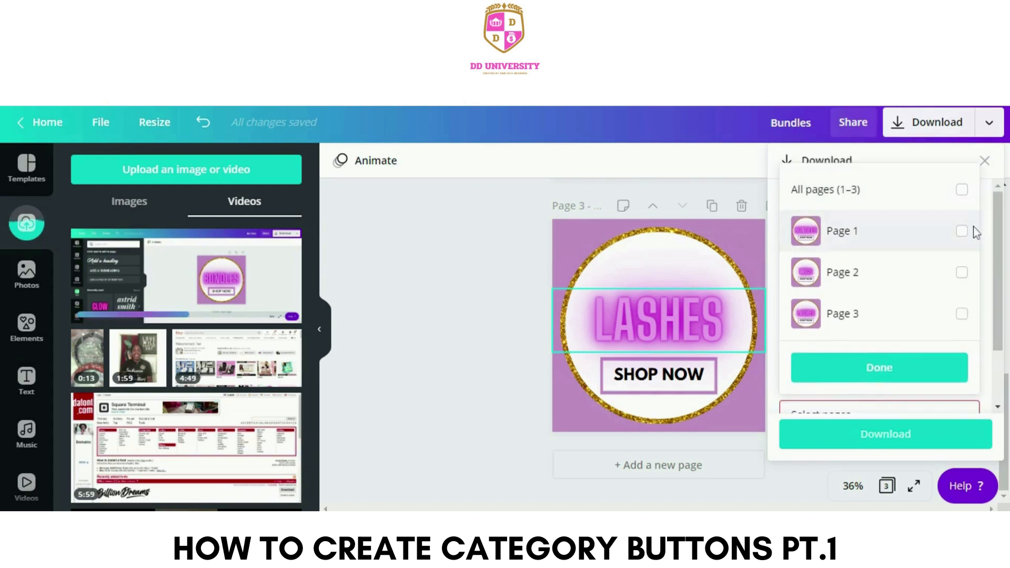
{"action": "left_click", "coordinate": [963, 230]}
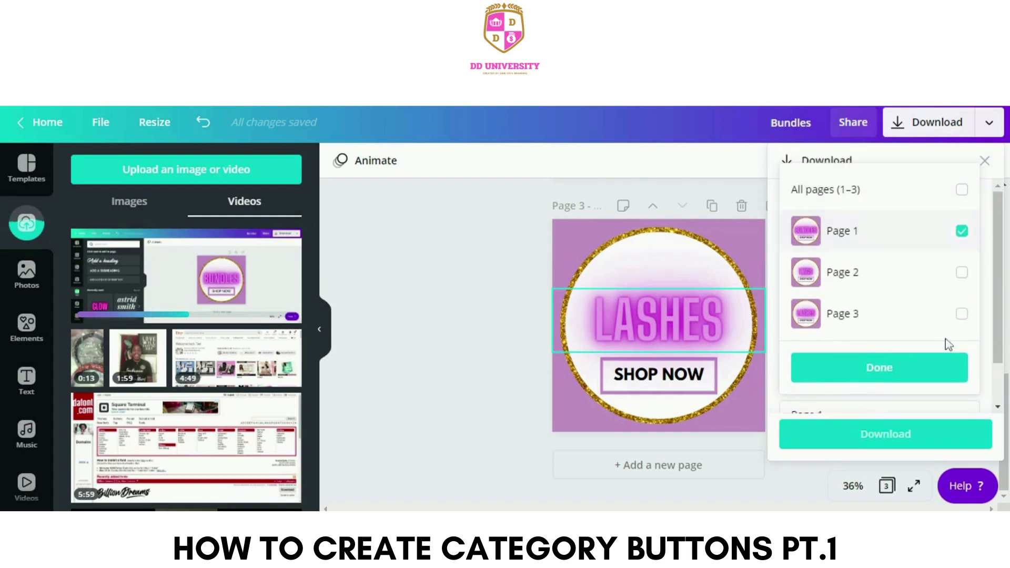
{"action": "left_click", "coordinate": [974, 225]}
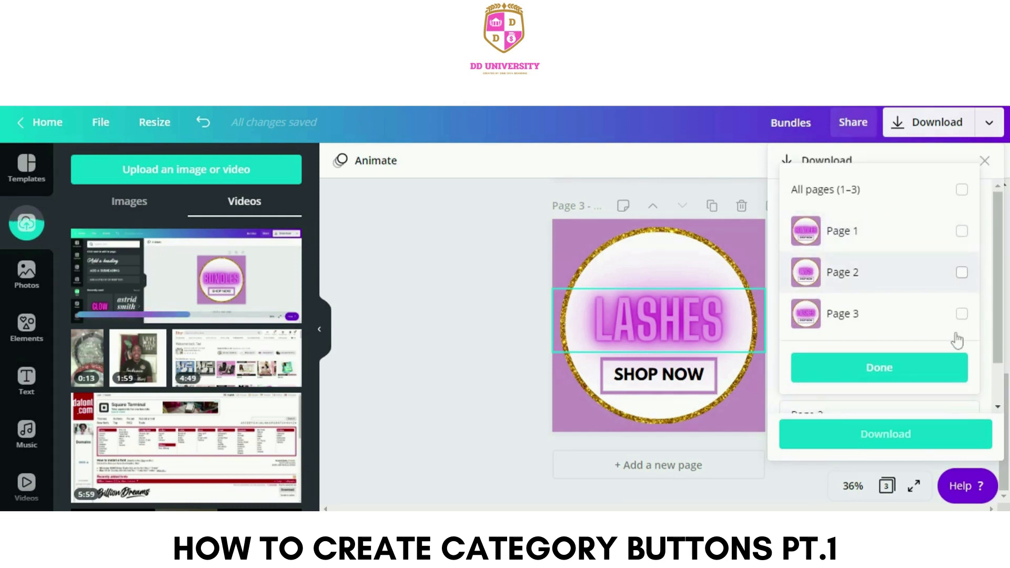
{"action": "left_click", "coordinate": [962, 272]}
{"action": "left_click", "coordinate": [973, 255]}
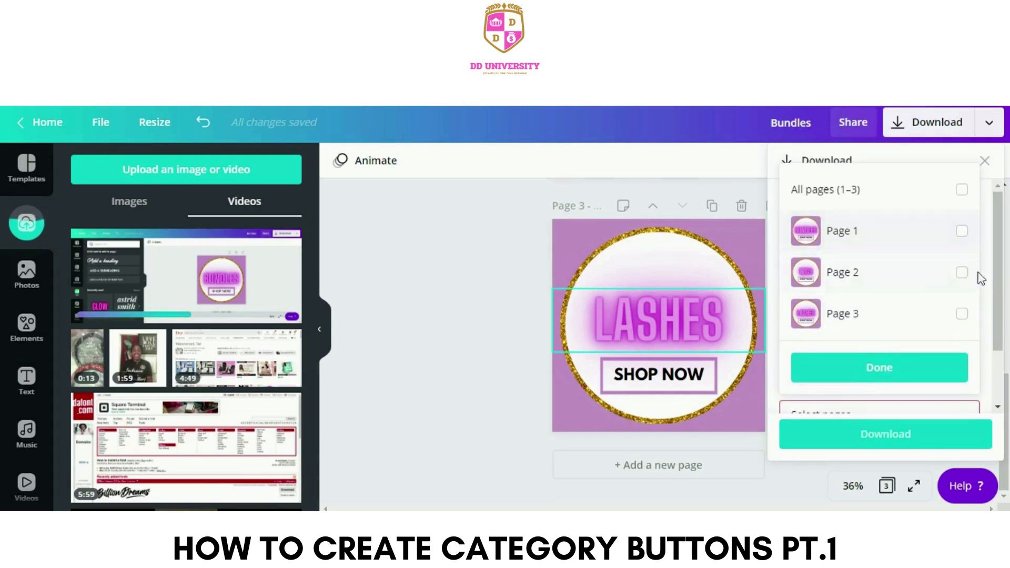
{"action": "left_click", "coordinate": [962, 316]}
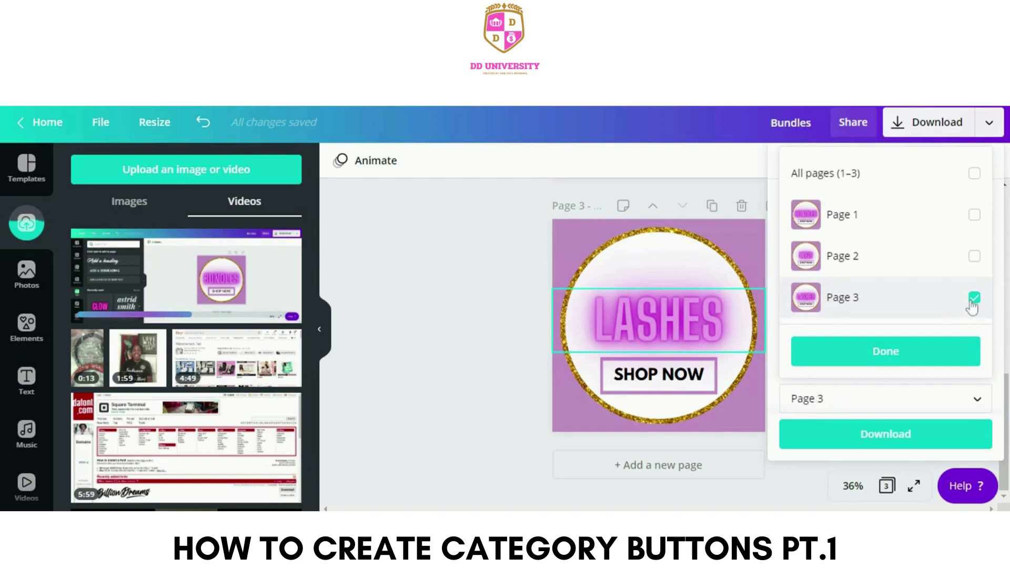
Select all three pages again and download them as 800 × 800 px PNG files.
{"action": "left_click", "coordinate": [972, 190]}
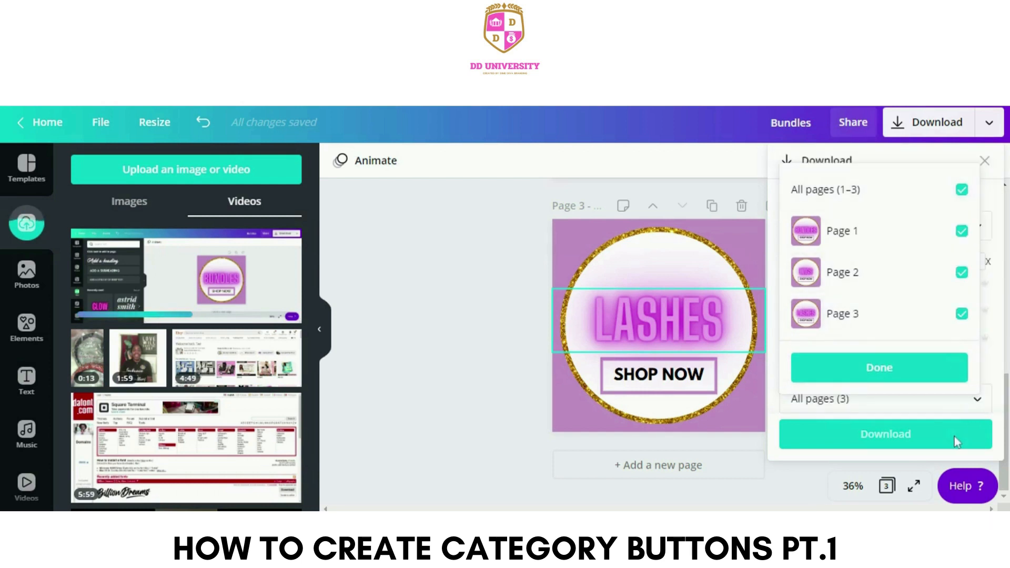
{"action": "left_click", "coordinate": [913, 363]}
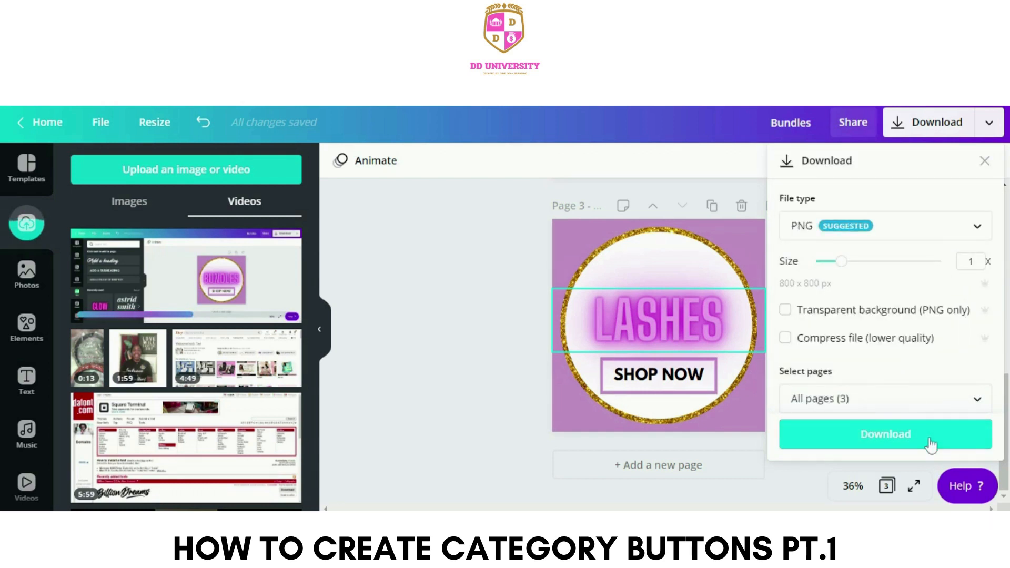
{"action": "left_click", "coordinate": [931, 445]}
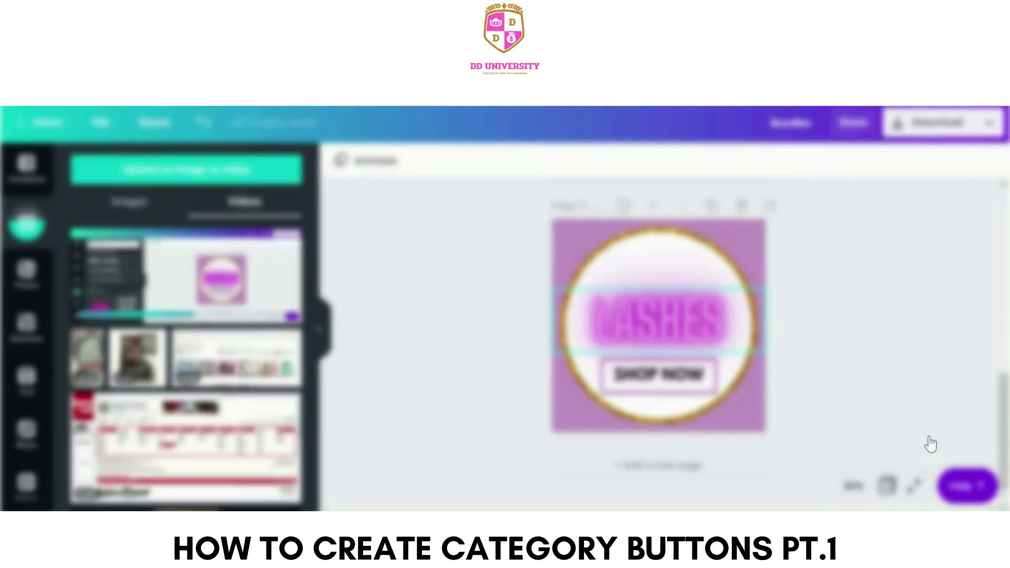